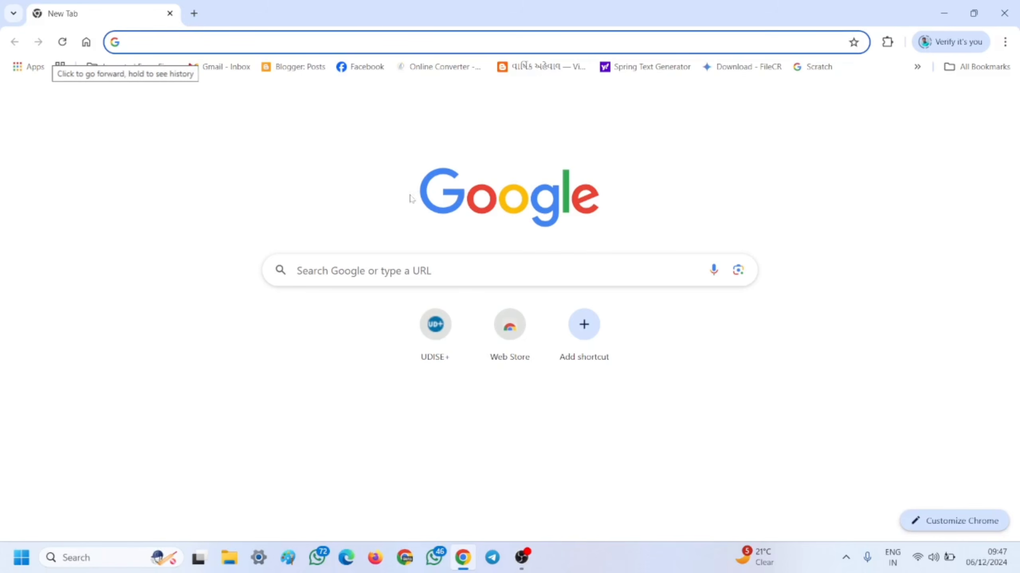
- Search Google for 'khelmahakumbh 2025 registration' using the recent-search suggestion
{"action": "left_click", "coordinate": [204, 37]}
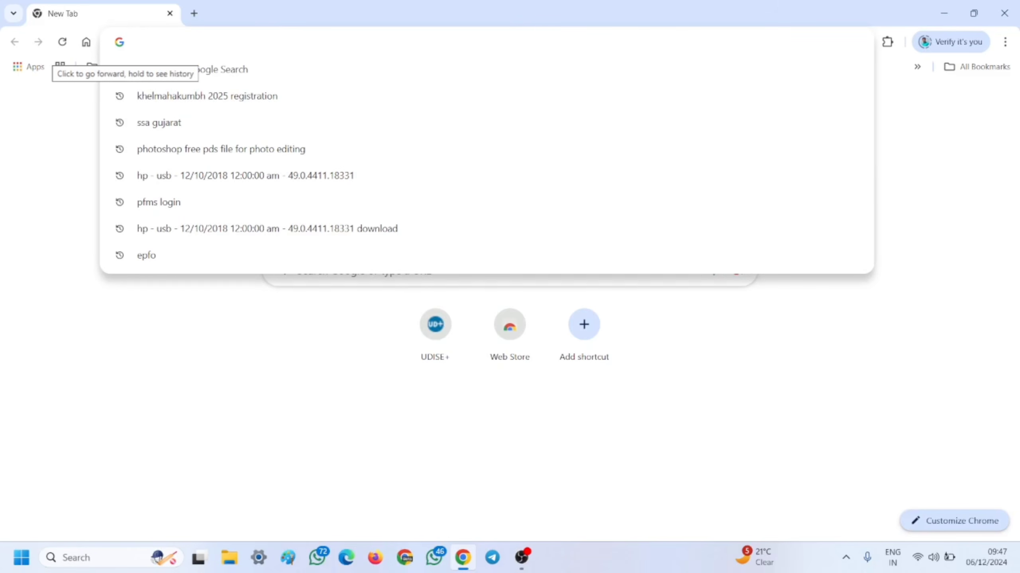
{"action": "left_click", "coordinate": [173, 96]}
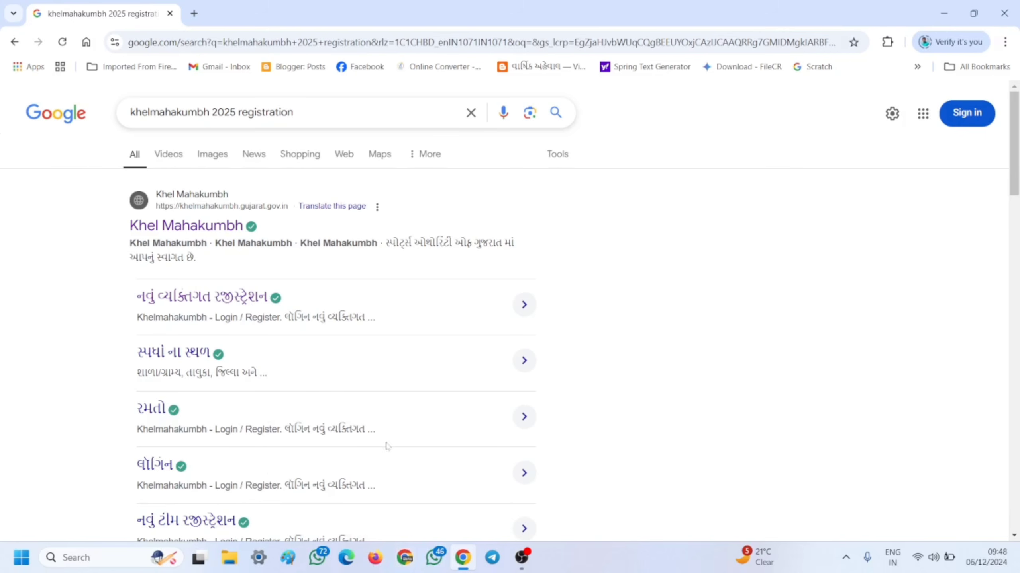
- Open the official Khel Mahakumbh site and go to its school/college registration form
{"action": "left_click", "coordinate": [182, 228]}
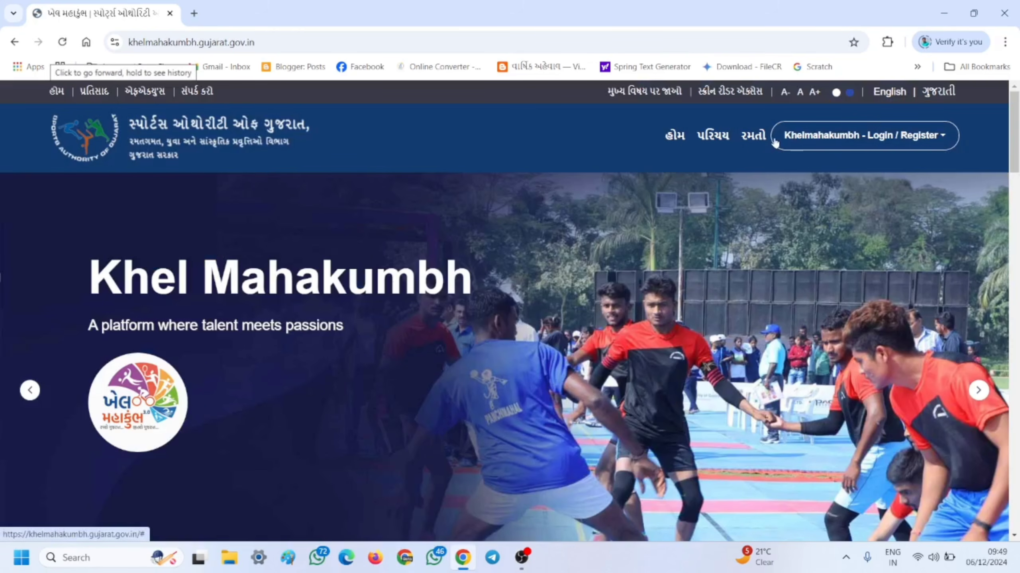
{"action": "left_click", "coordinate": [926, 139]}
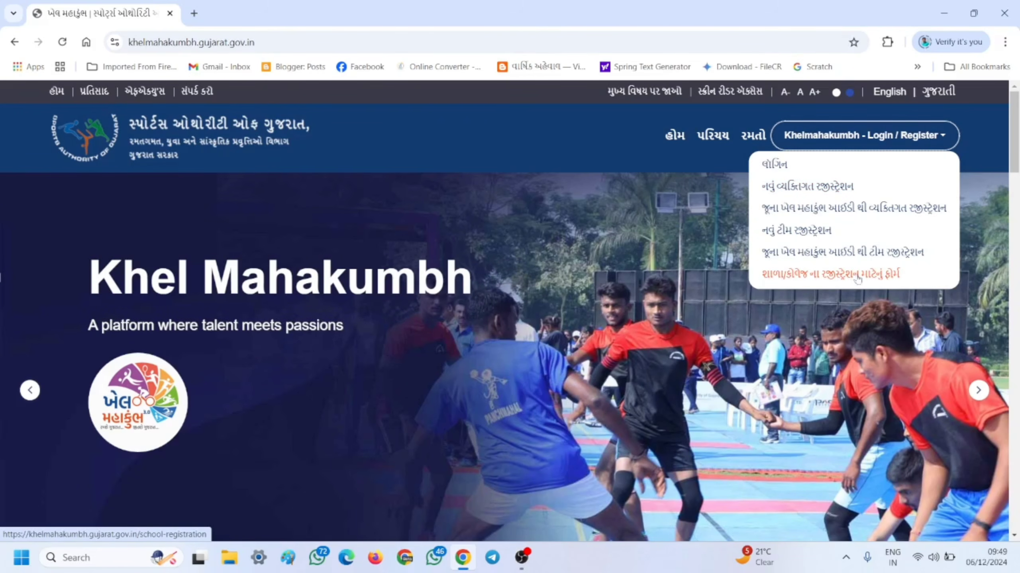
{"action": "left_click", "coordinate": [837, 277]}
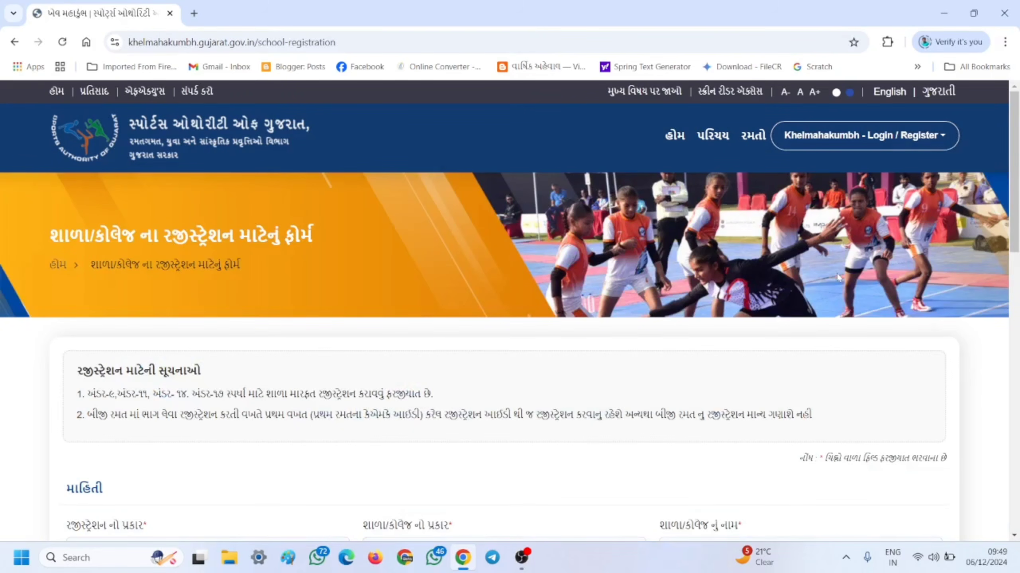
- Set registration type to શાળા and school type to ગુજરાત બોર્ડ
{"action": "scroll", "coordinate": [422, 298], "scroll_direction": "down", "scroll_amount": 4}
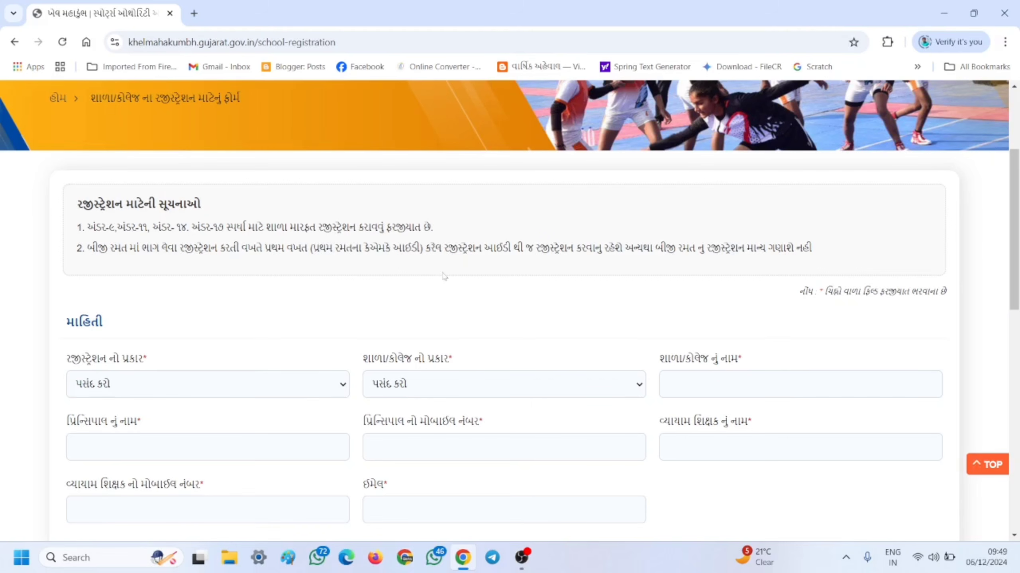
{"action": "scroll", "coordinate": [439, 296], "scroll_direction": "down", "scroll_amount": 2}
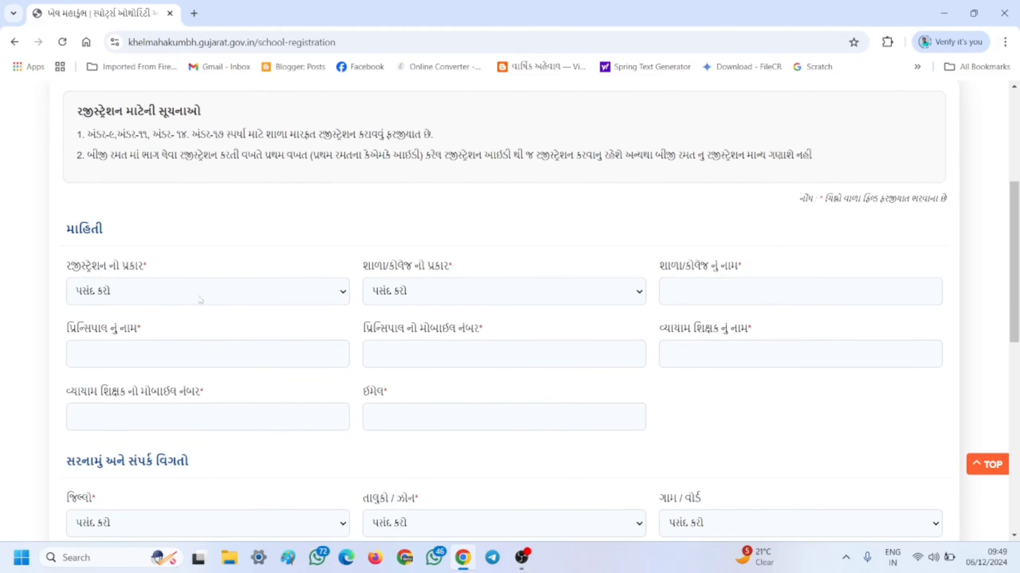
{"action": "left_click", "coordinate": [148, 294]}
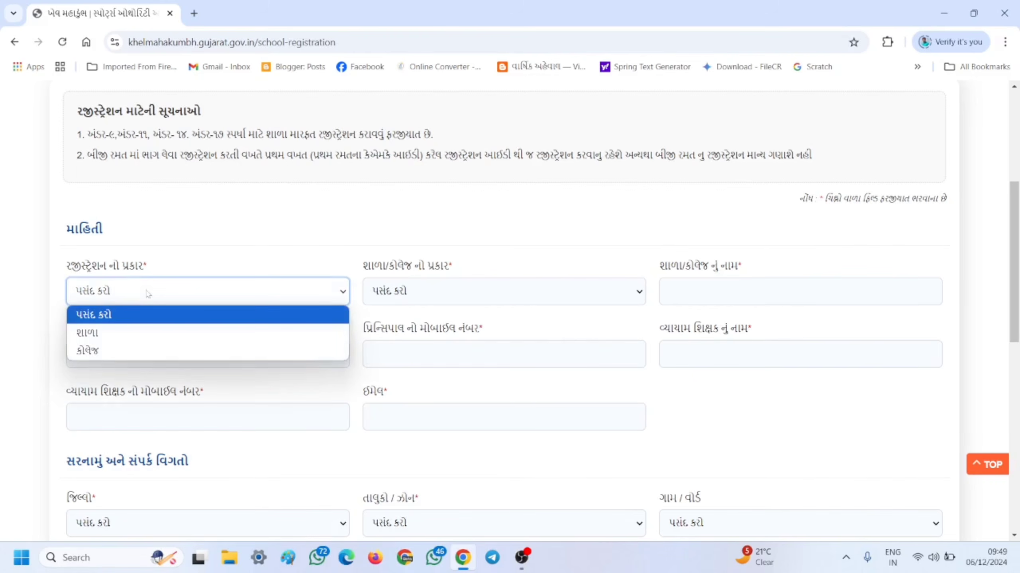
{"action": "left_click", "coordinate": [109, 332]}
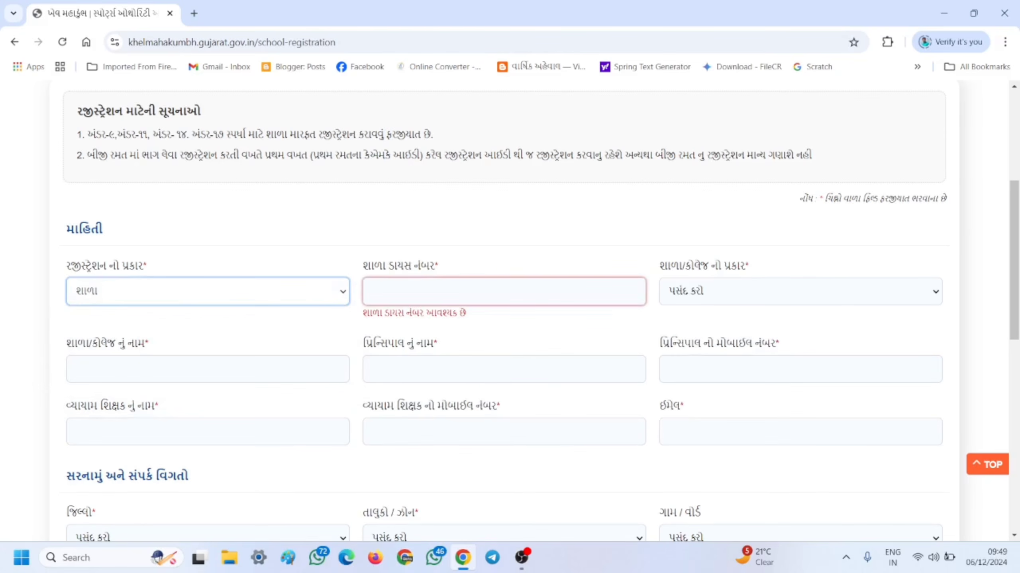
{"action": "left_click", "coordinate": [508, 286]}
{"action": "left_click", "coordinate": [466, 246]}
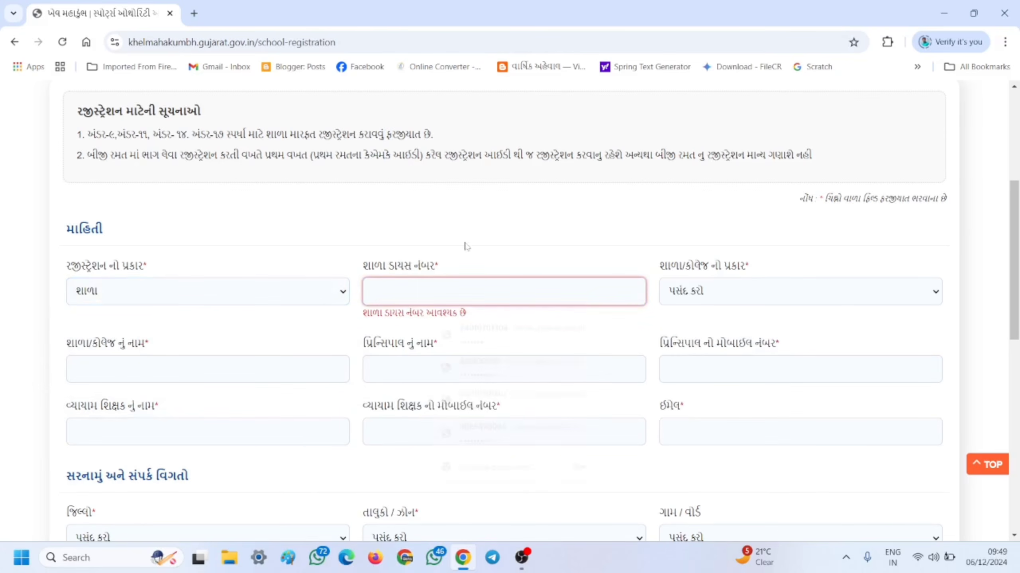
{"action": "left_click", "coordinate": [765, 290]}
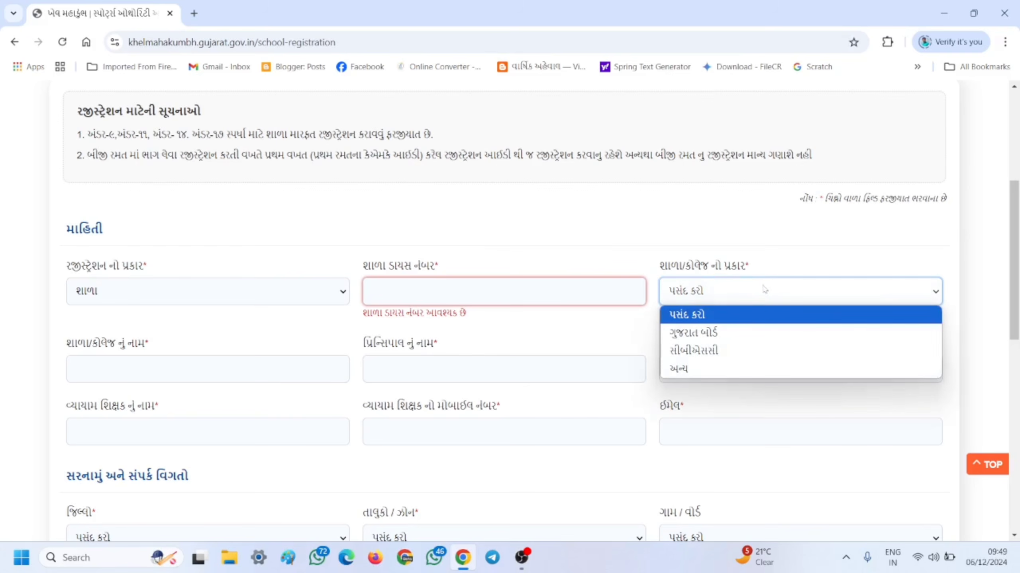
{"action": "left_click", "coordinate": [705, 340]}
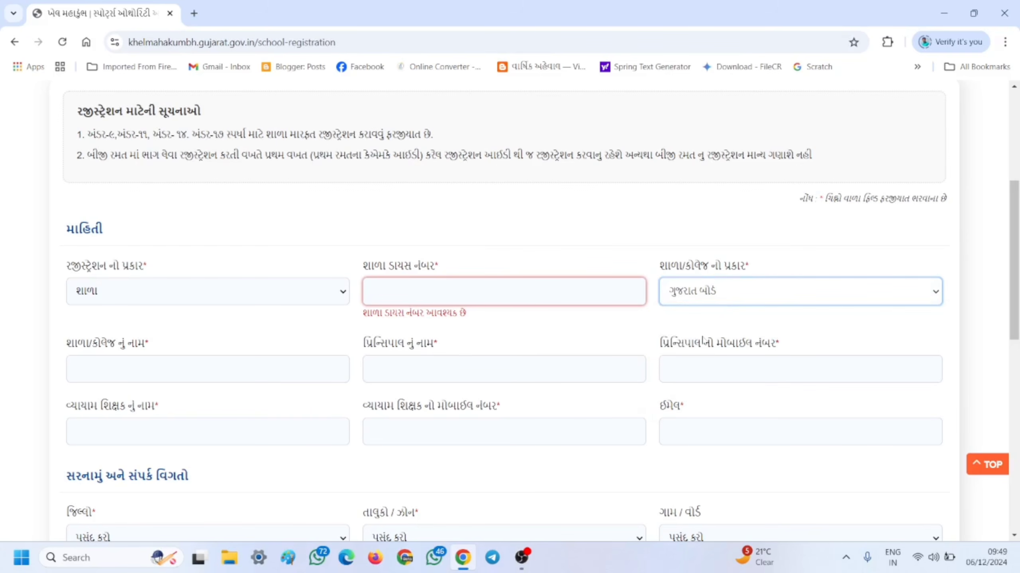
- Autofill the school's DISE number and start entering the school name
{"action": "left_click", "coordinate": [469, 291]}
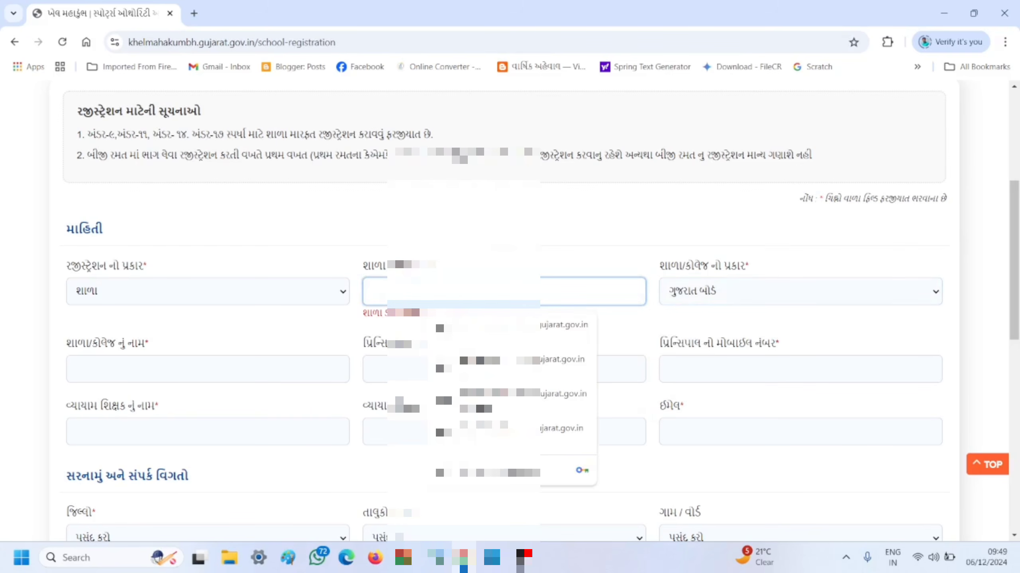
{"action": "left_click", "coordinate": [500, 332]}
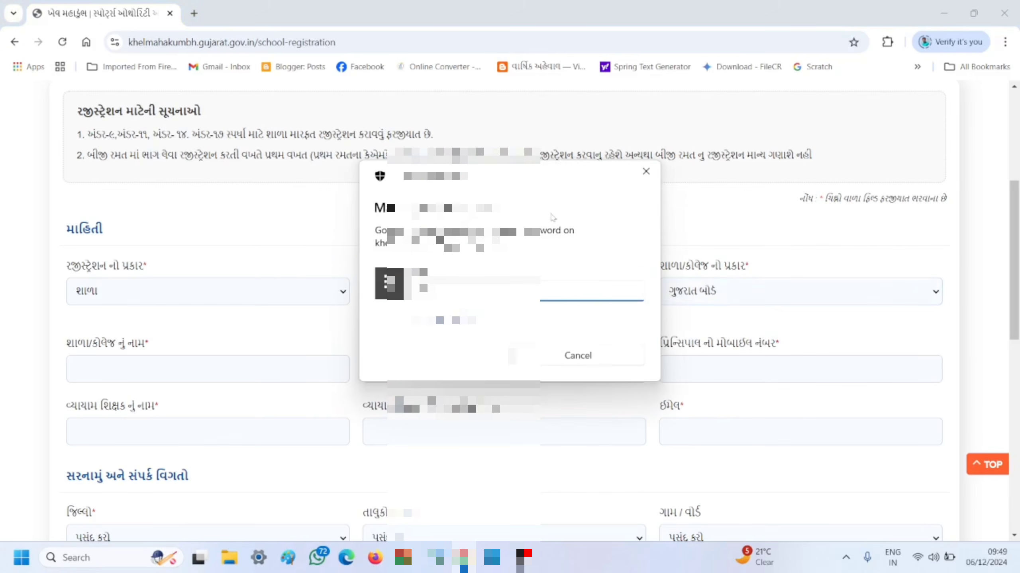
{"action": "type", "text": "••••"}
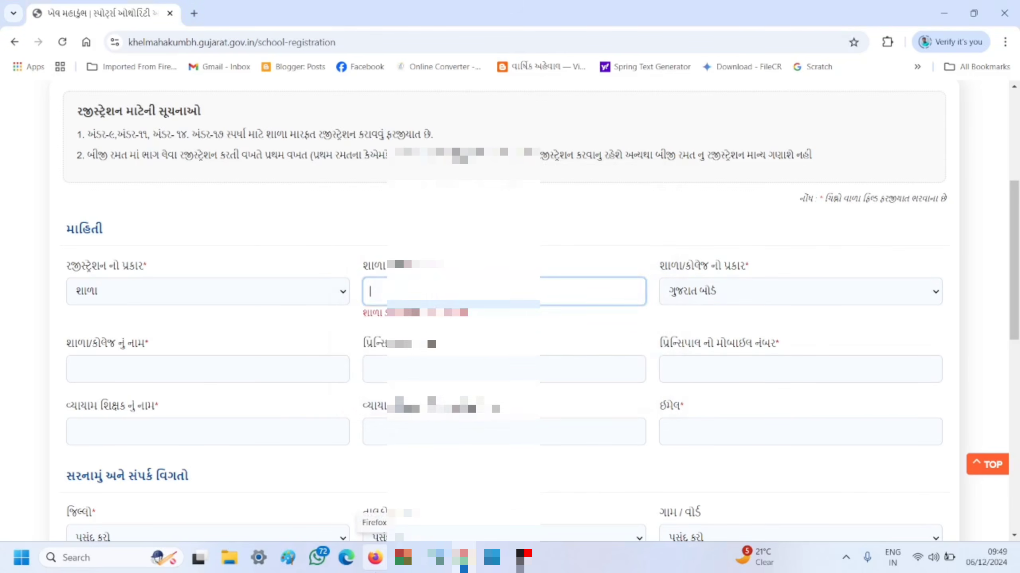
{"action": "scroll", "coordinate": [708, 315], "scroll_direction": "down", "scroll_amount": 2}
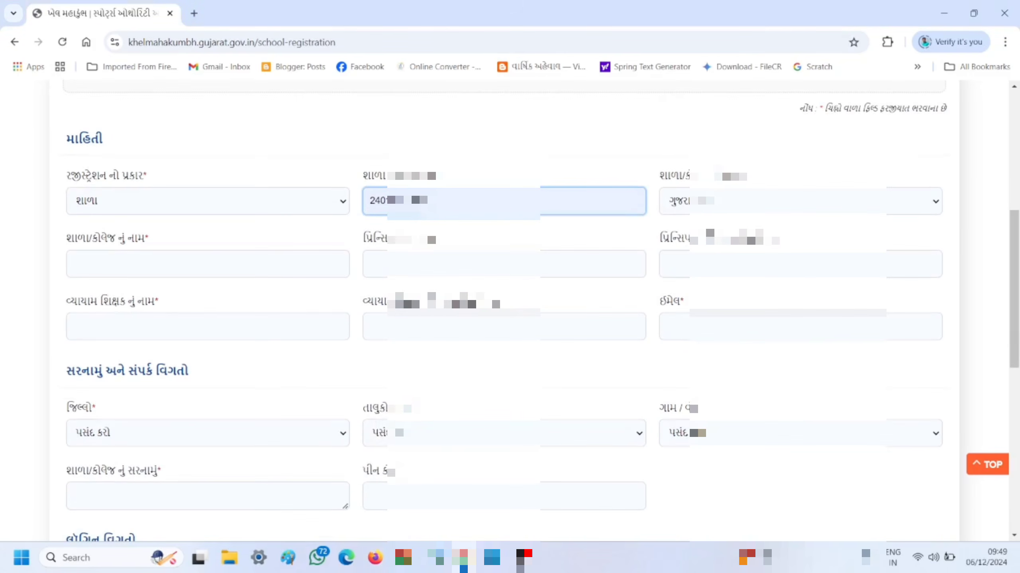
{"action": "left_click", "coordinate": [207, 264]}
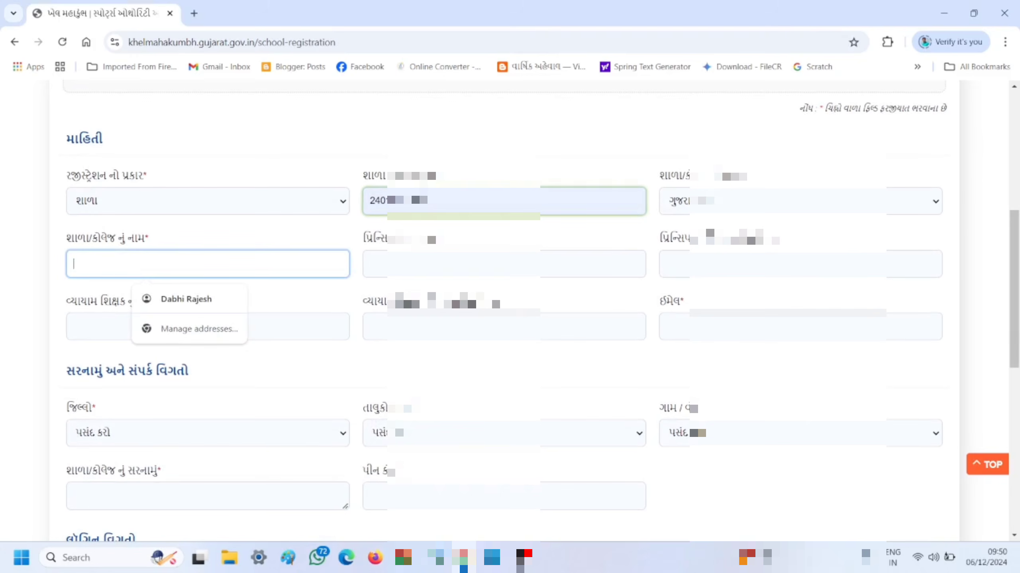
{"action": "type", "text": "SHRI SARANGVADA PRIMARY SCHOOL"}
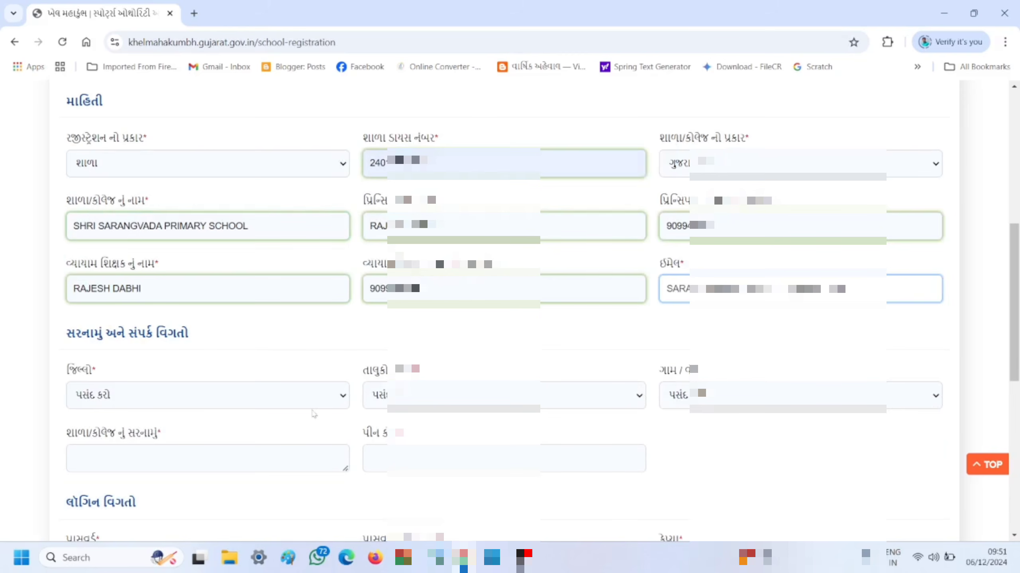
{"action": "scroll", "coordinate": [314, 417], "scroll_direction": "up", "scroll_amount": 1}
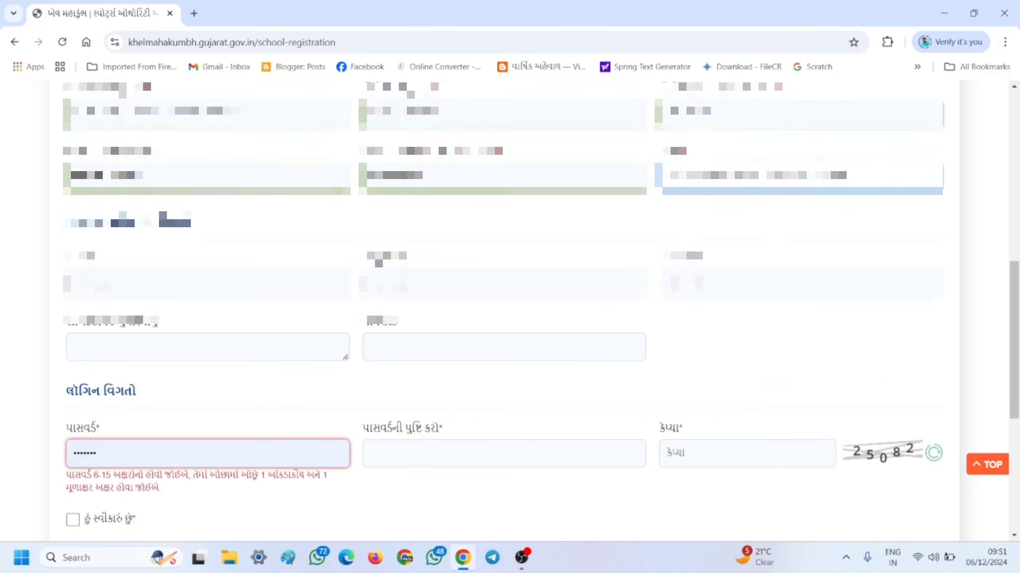
- Select Kutch as the district and Abdasa as the taluka
{"action": "scroll", "coordinate": [541, 304], "scroll_direction": "down", "scroll_amount": 1}
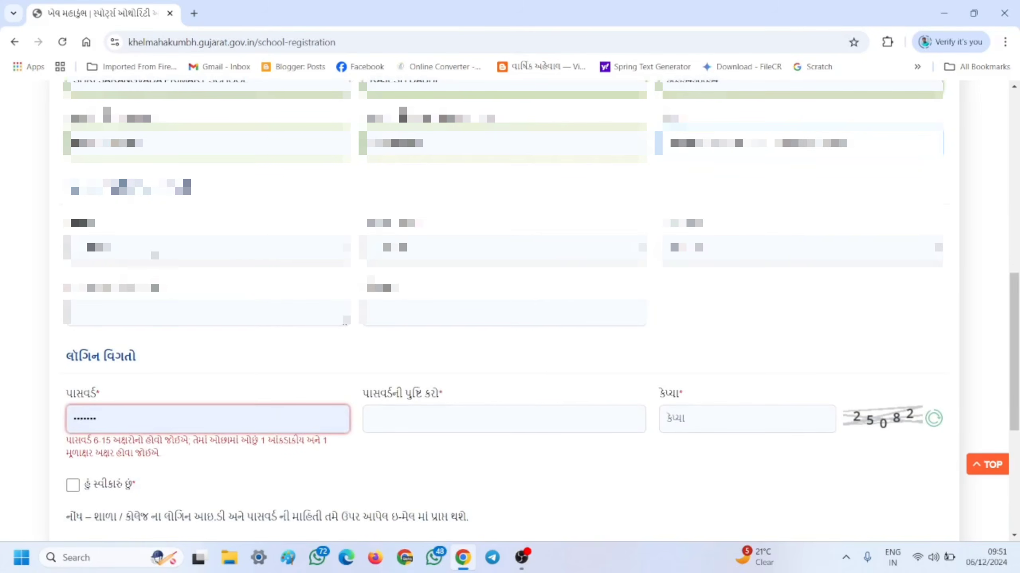
{"action": "left_click", "coordinate": [155, 252]}
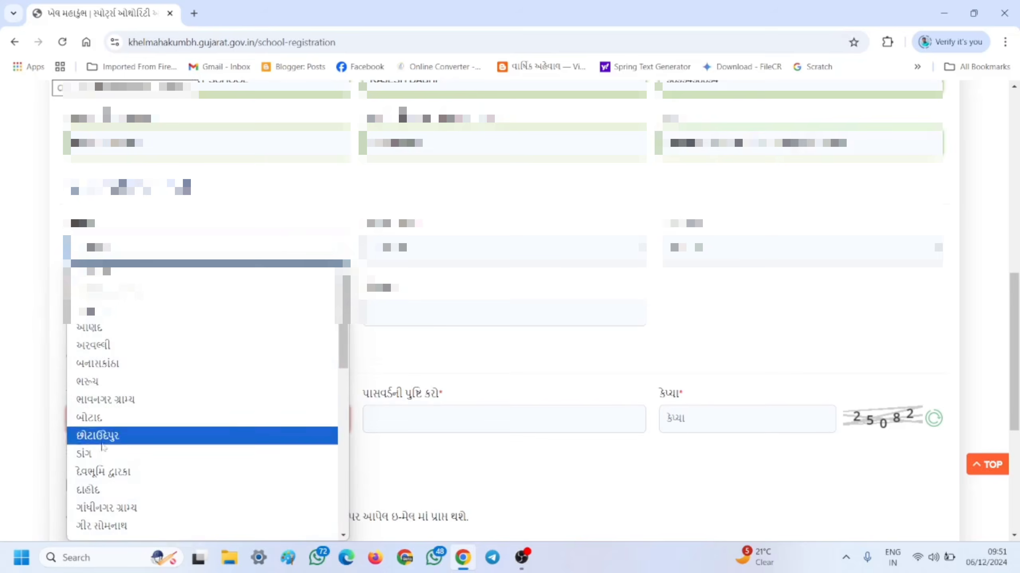
{"action": "scroll", "coordinate": [102, 455], "scroll_direction": "down", "scroll_amount": 3}
{"action": "left_click", "coordinate": [105, 299]}
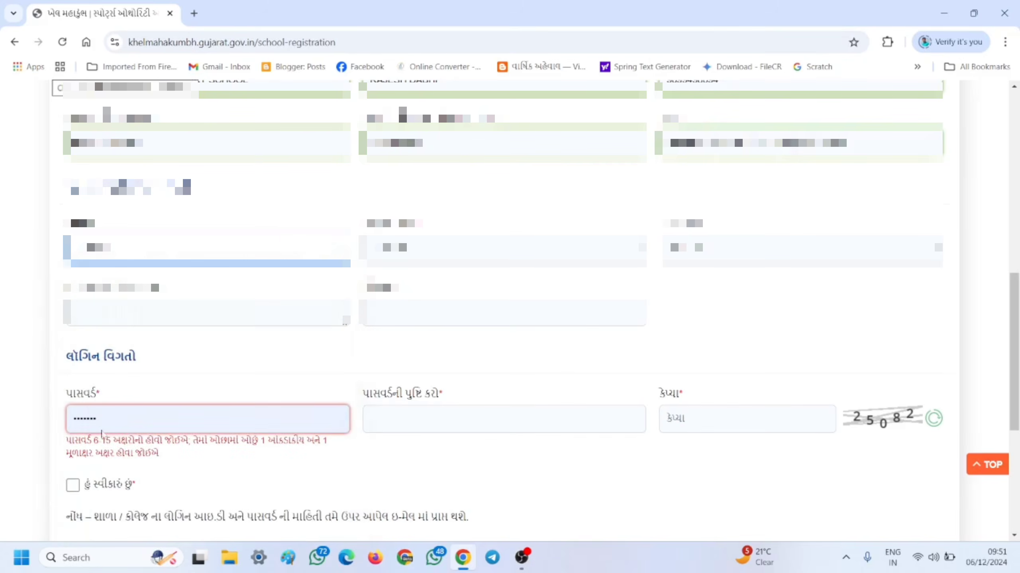
{"action": "left_click", "coordinate": [490, 254]}
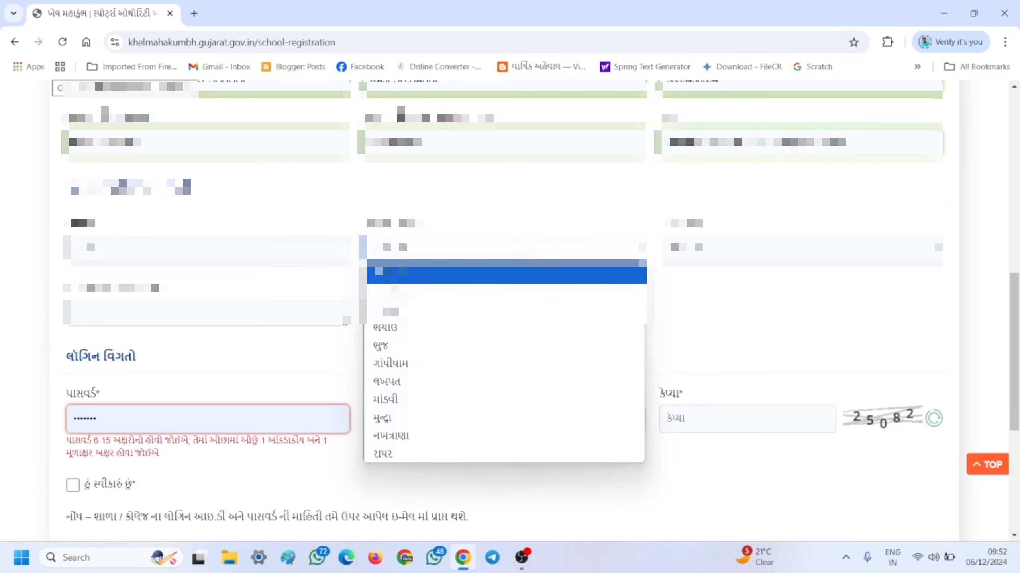
{"action": "left_click", "coordinate": [411, 296]}
- Choose the village/ward and enter the school's pin code
{"action": "left_click", "coordinate": [808, 252]}
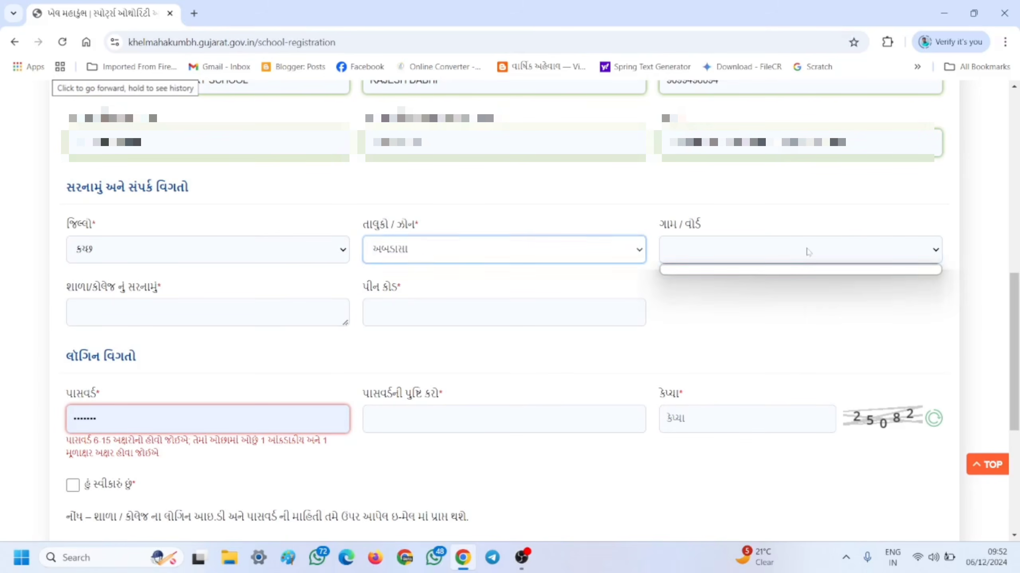
{"action": "left_click", "coordinate": [808, 252]}
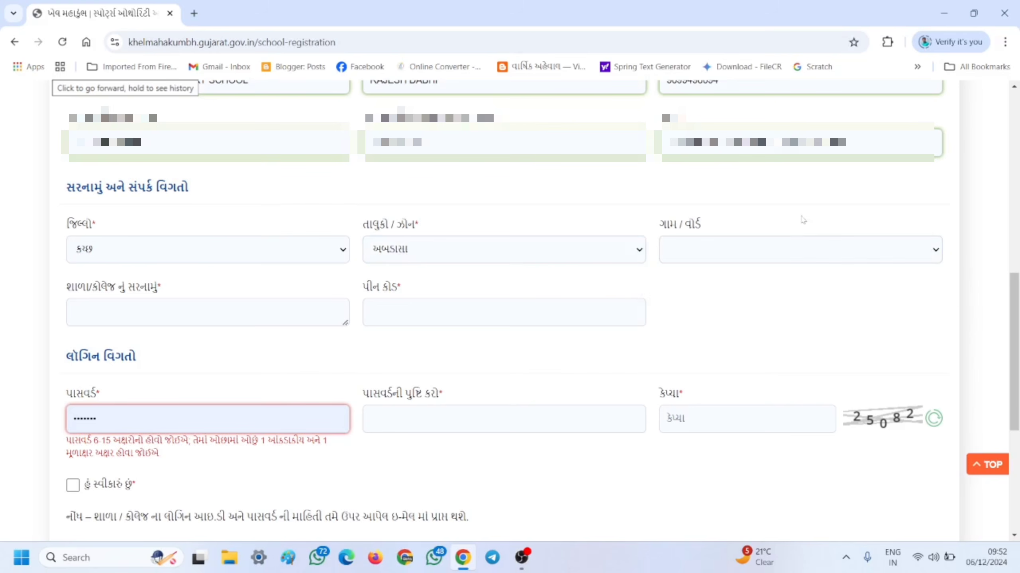
{"action": "left_click", "coordinate": [769, 257]}
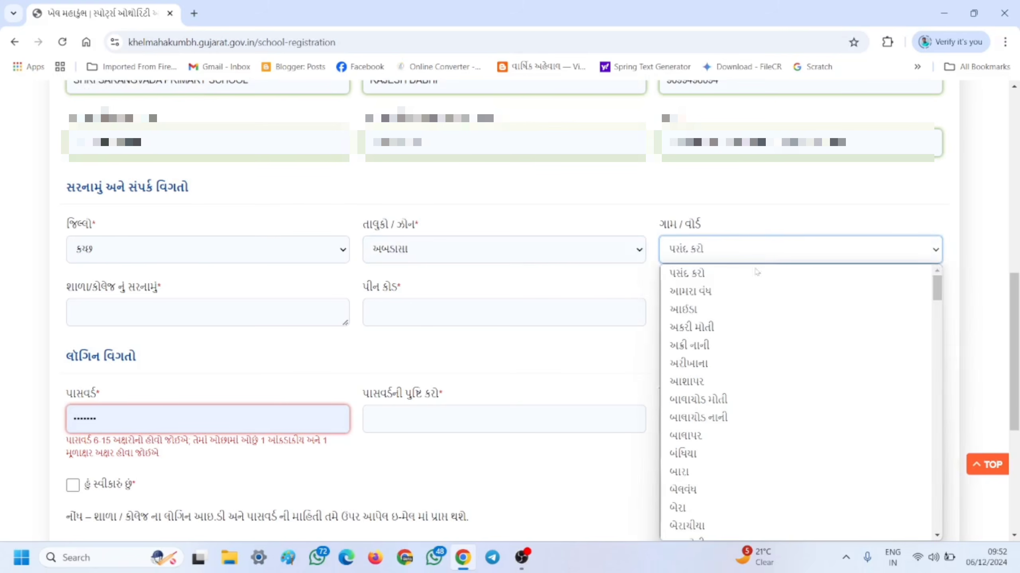
{"action": "left_click", "coordinate": [748, 206]}
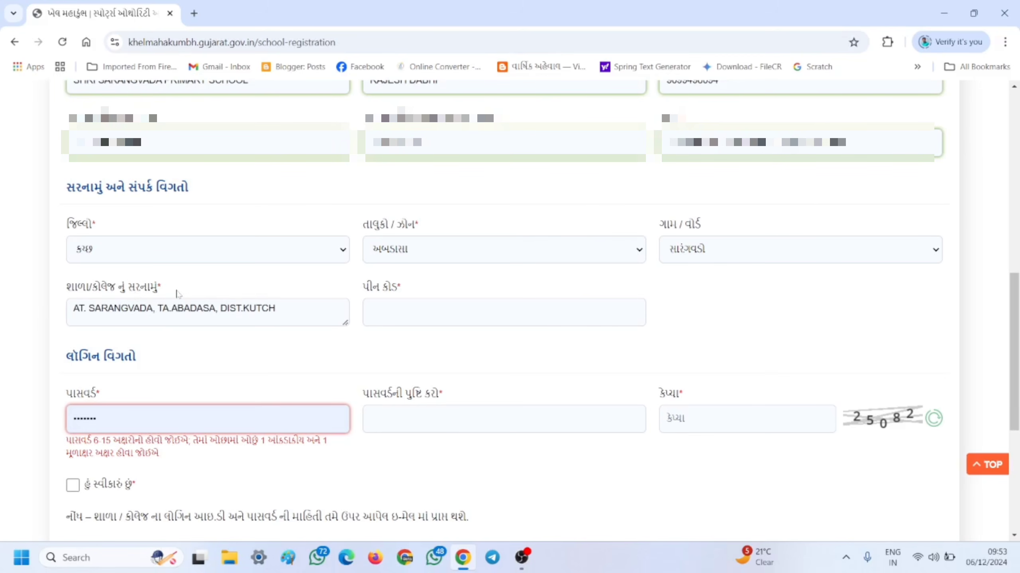
{"action": "left_click", "coordinate": [502, 312]}
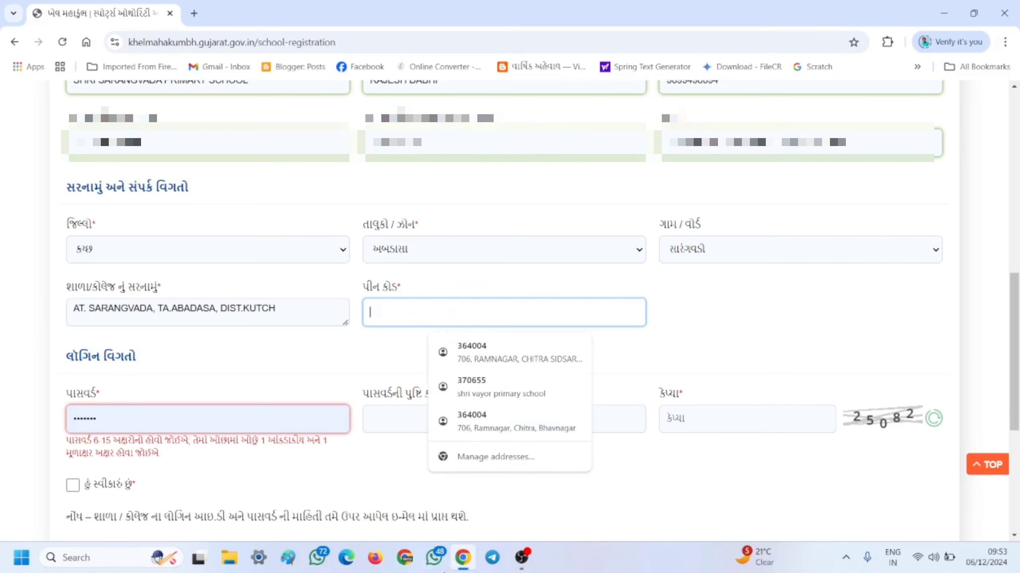
{"action": "type", "text": "3"}
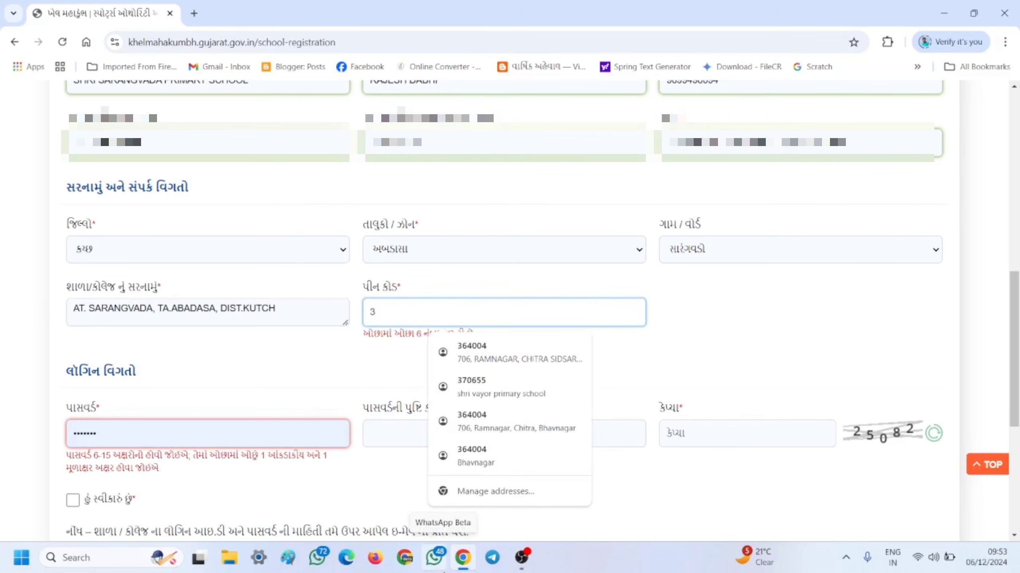
{"action": "type", "text": "70655"}
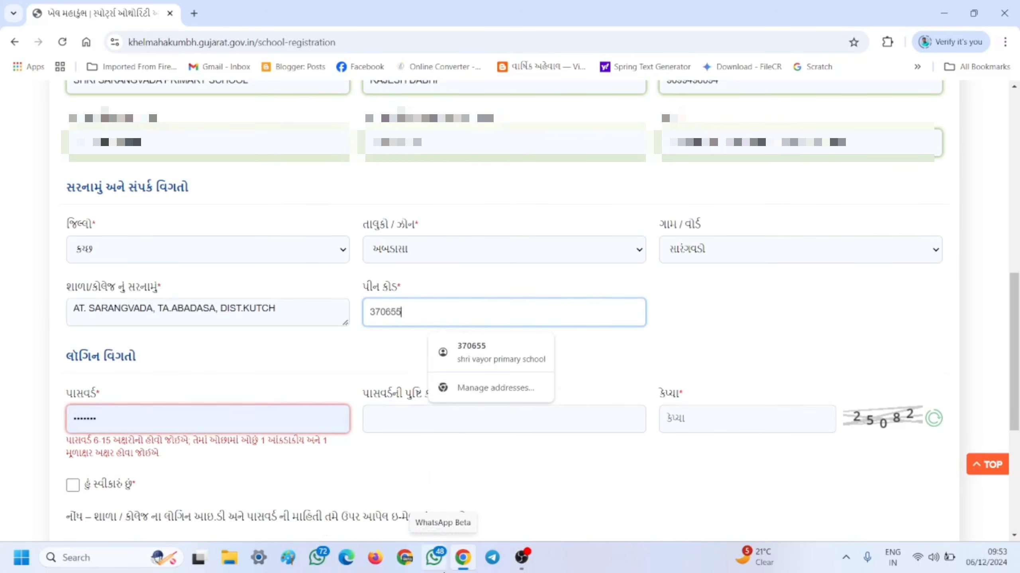
{"action": "scroll", "coordinate": [246, 346], "scroll_direction": "down", "scroll_amount": 3}
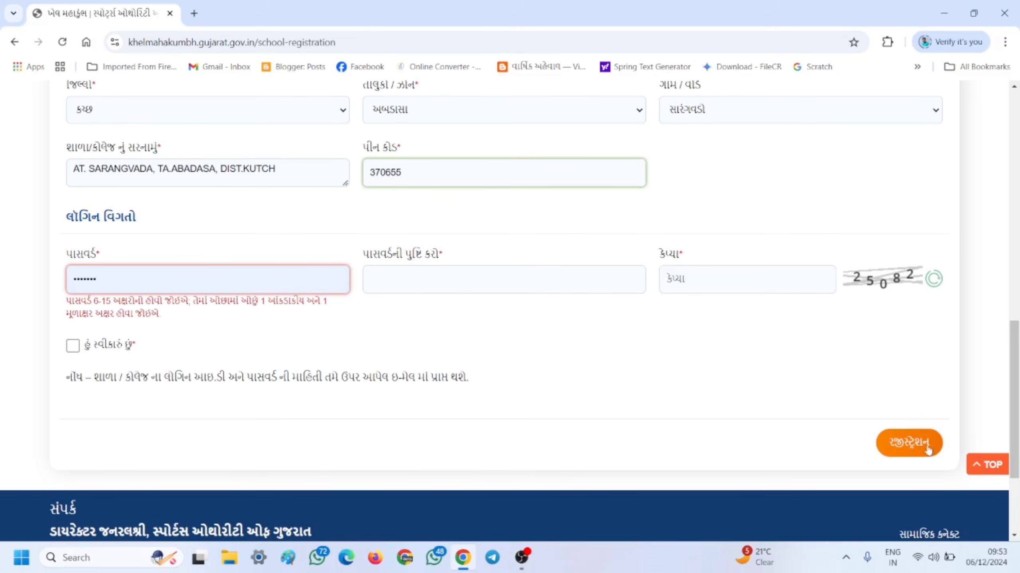
- Submit the school registration, save the login in Chrome, and download the registration receipt
{"action": "left_click", "coordinate": [880, 445]}
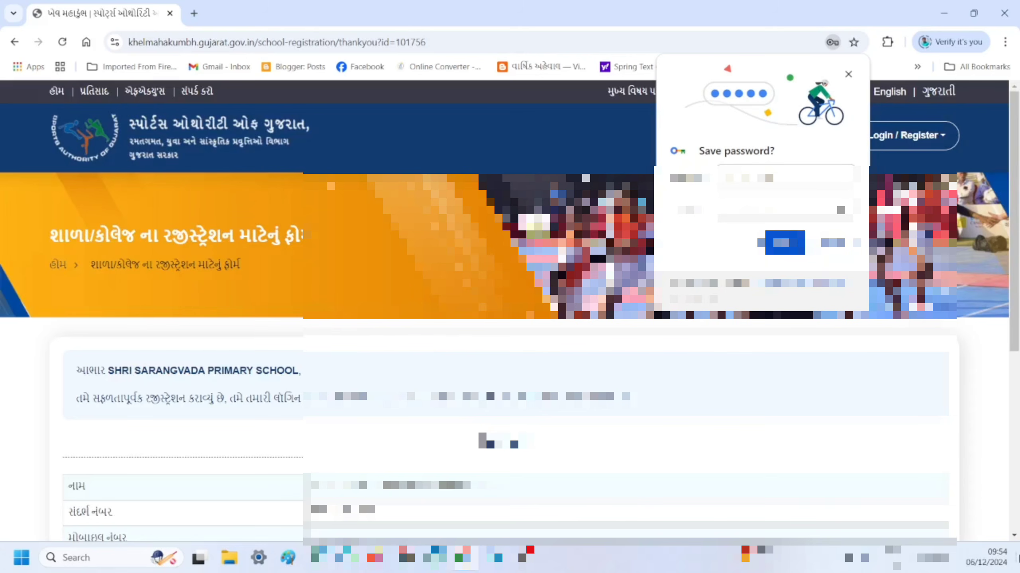
{"action": "left_click", "coordinate": [779, 243]}
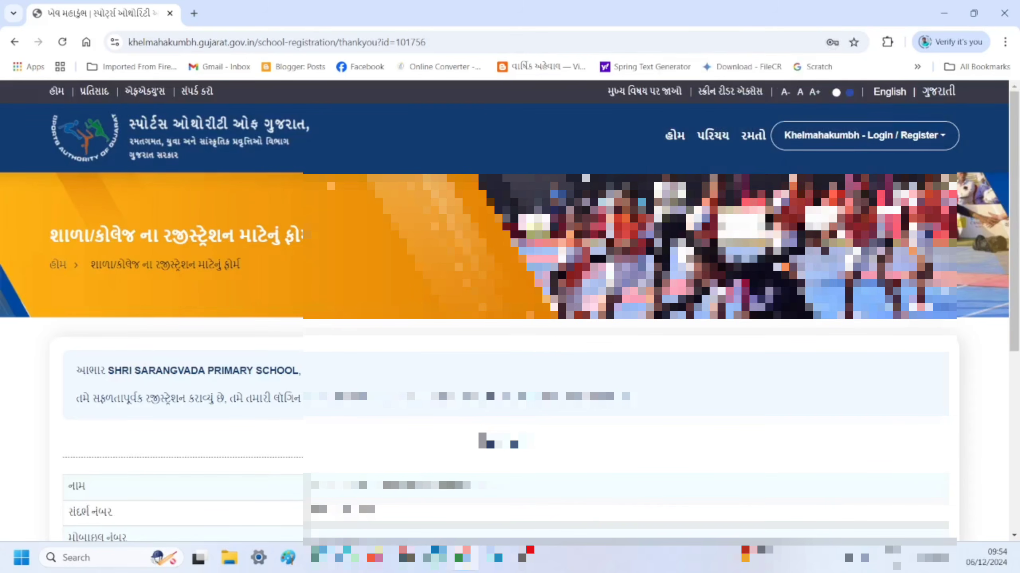
{"action": "scroll", "coordinate": [664, 261], "scroll_direction": "down", "scroll_amount": 1}
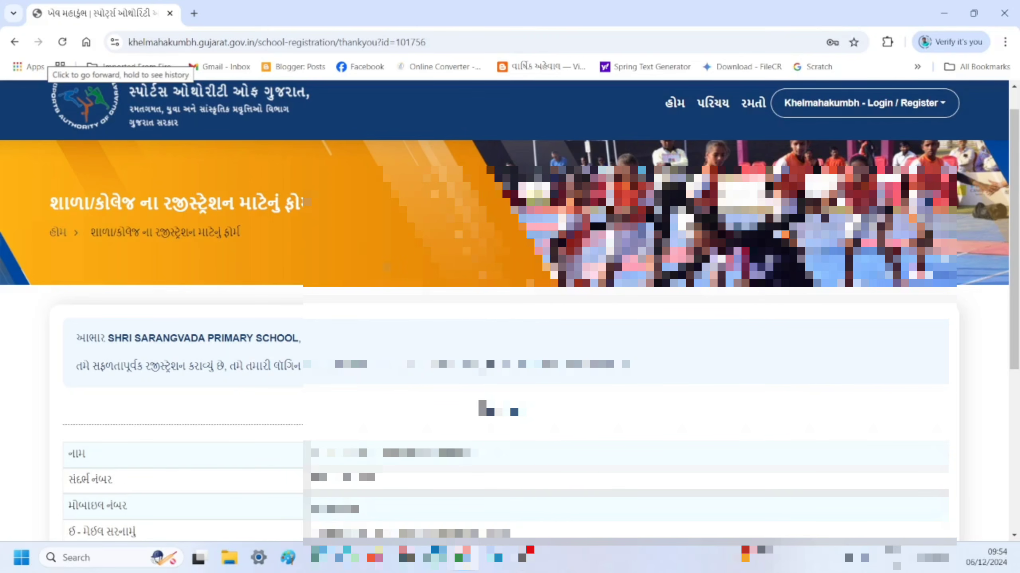
{"action": "scroll", "coordinate": [504, 313], "scroll_direction": "down", "scroll_amount": 3}
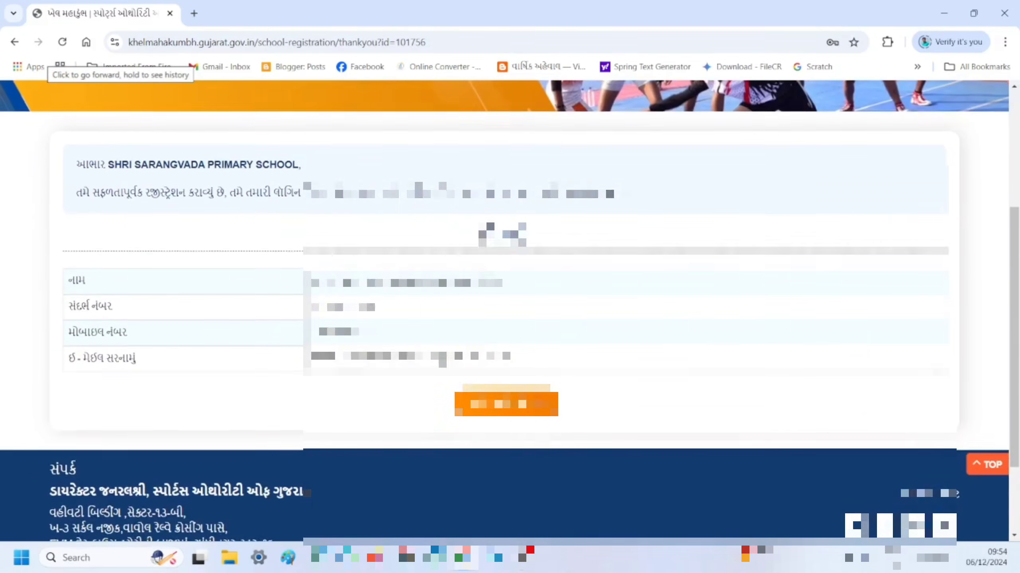
{"action": "scroll", "coordinate": [442, 385], "scroll_direction": "up", "scroll_amount": 1}
{"action": "scroll", "coordinate": [441, 386], "scroll_direction": "down", "scroll_amount": 1}
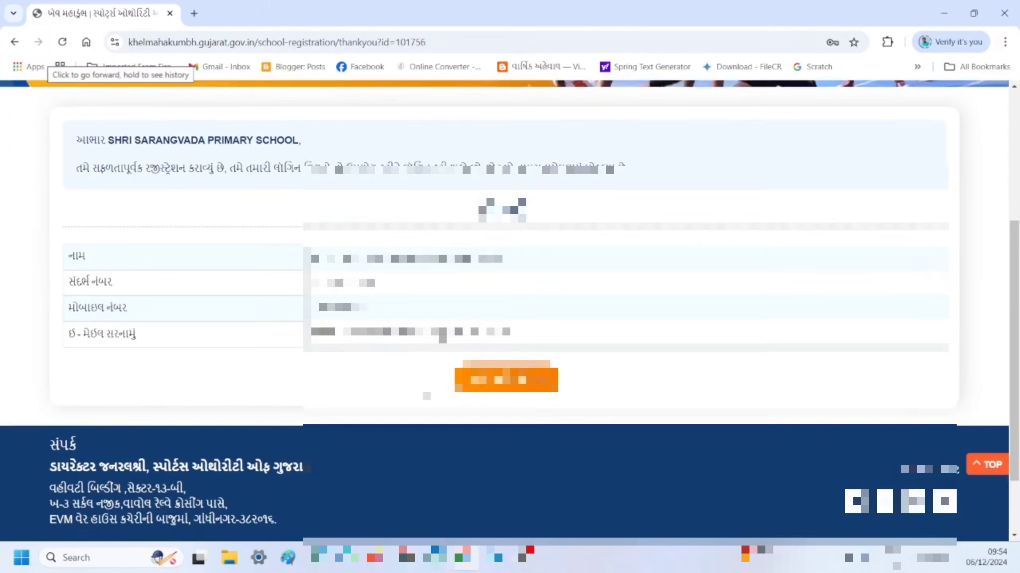
{"action": "left_click", "coordinate": [506, 372]}
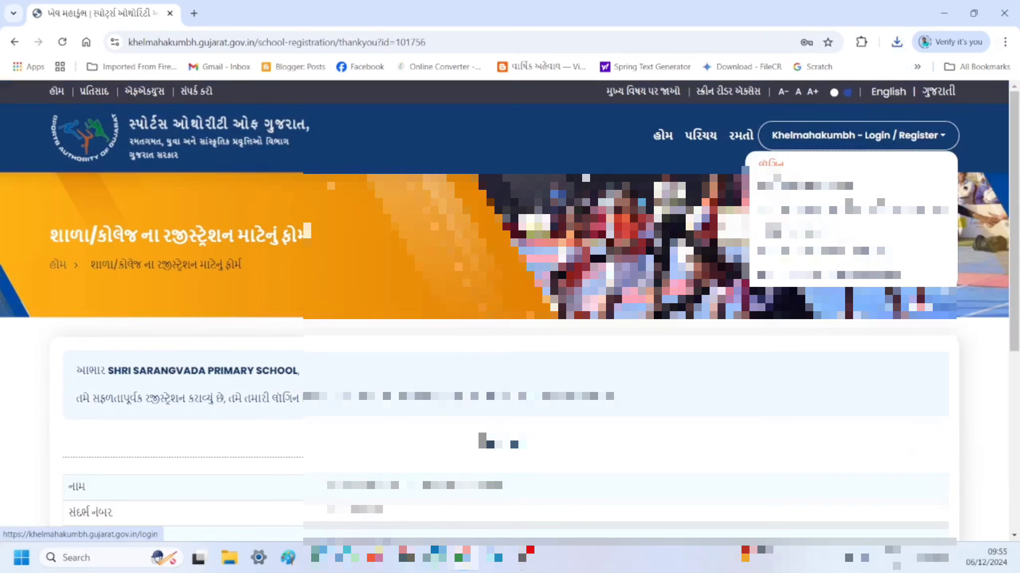
- On the login page, choose the શાળા/કોલેજ user type and begin entering the school's reference ID
{"action": "left_click", "coordinate": [770, 165]}
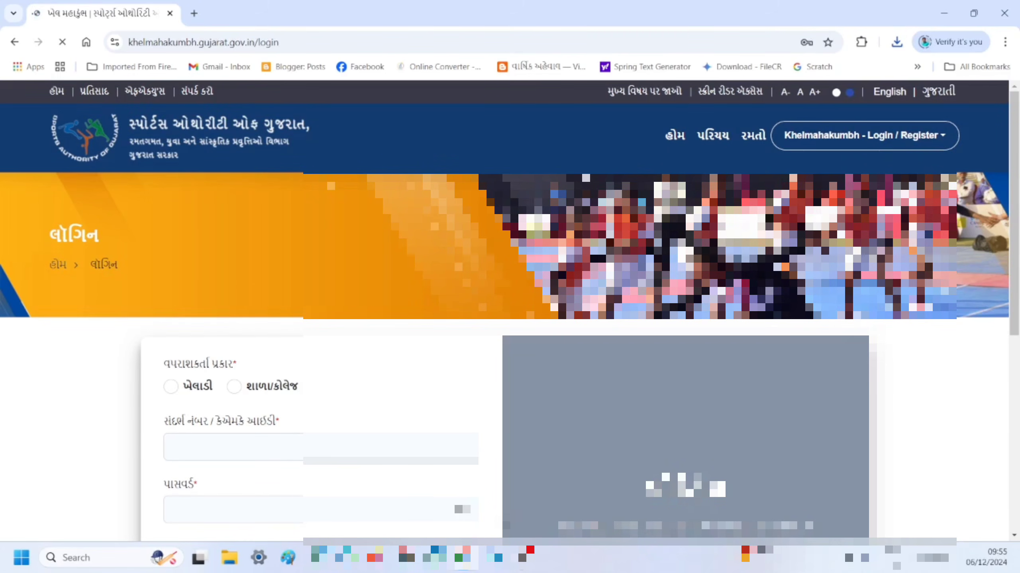
{"action": "scroll", "coordinate": [168, 299], "scroll_direction": "down", "scroll_amount": 3}
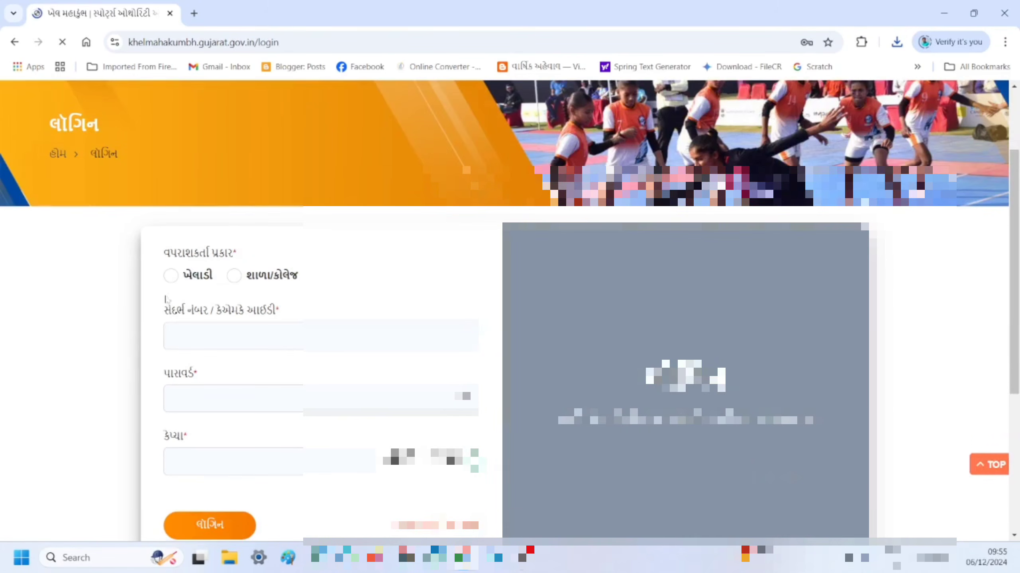
{"action": "left_click", "coordinate": [231, 284]}
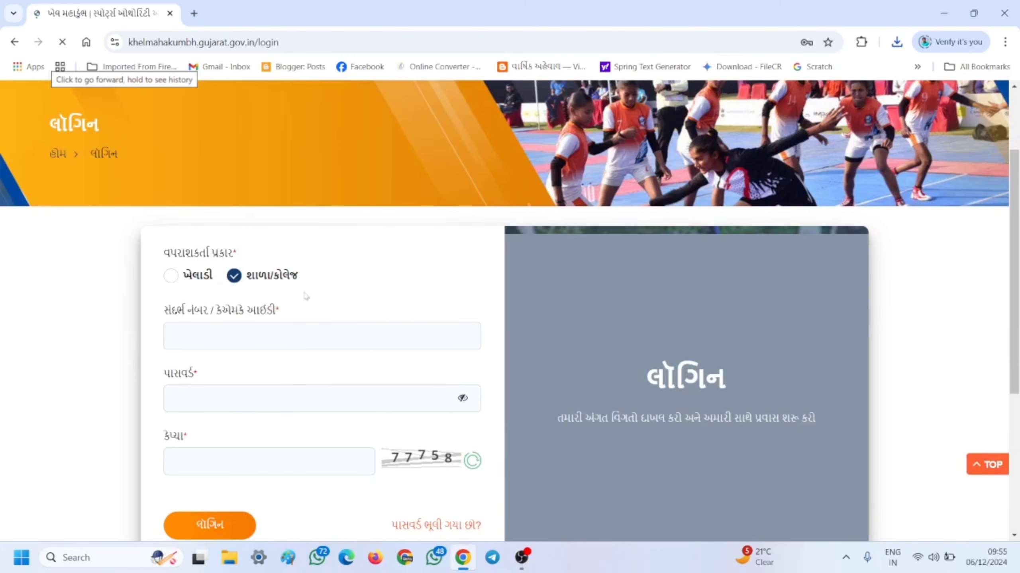
{"action": "left_click", "coordinate": [237, 335]}
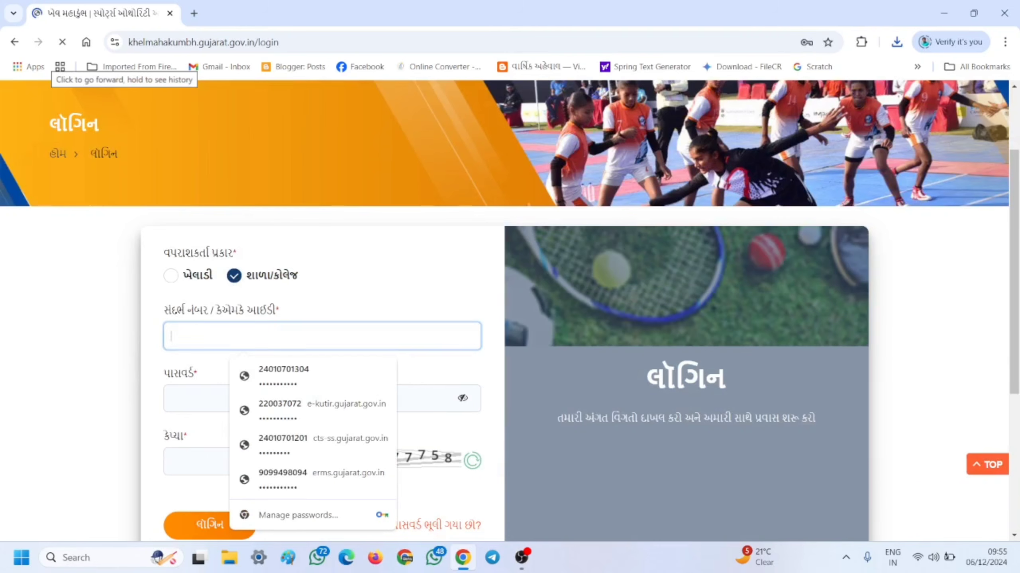
{"action": "scroll", "coordinate": [510, 309], "scroll_direction": "down", "scroll_amount": 2}
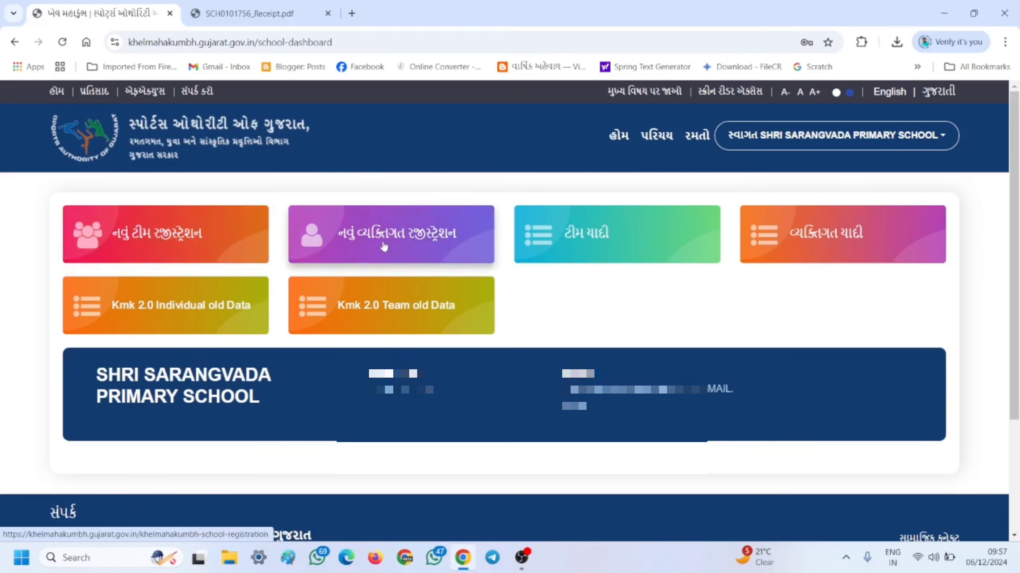
- Open નવું વ્યક્તિગત રજીસ્ટ્રેશન and review the form showing Under 9, male, Athletics 30-metre event
{"action": "left_click", "coordinate": [367, 236]}
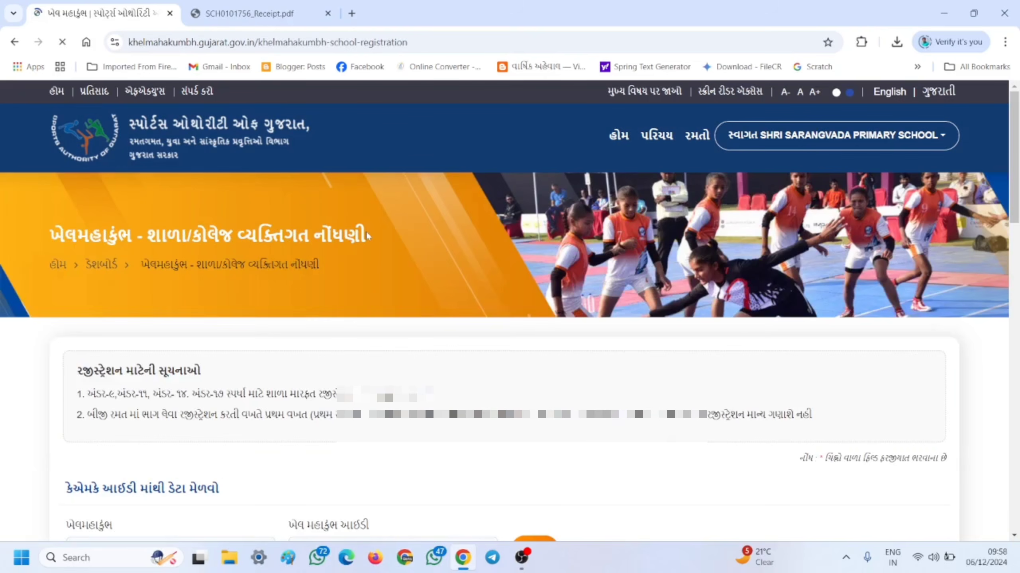
{"action": "scroll", "coordinate": [374, 249], "scroll_direction": "down", "scroll_amount": 2}
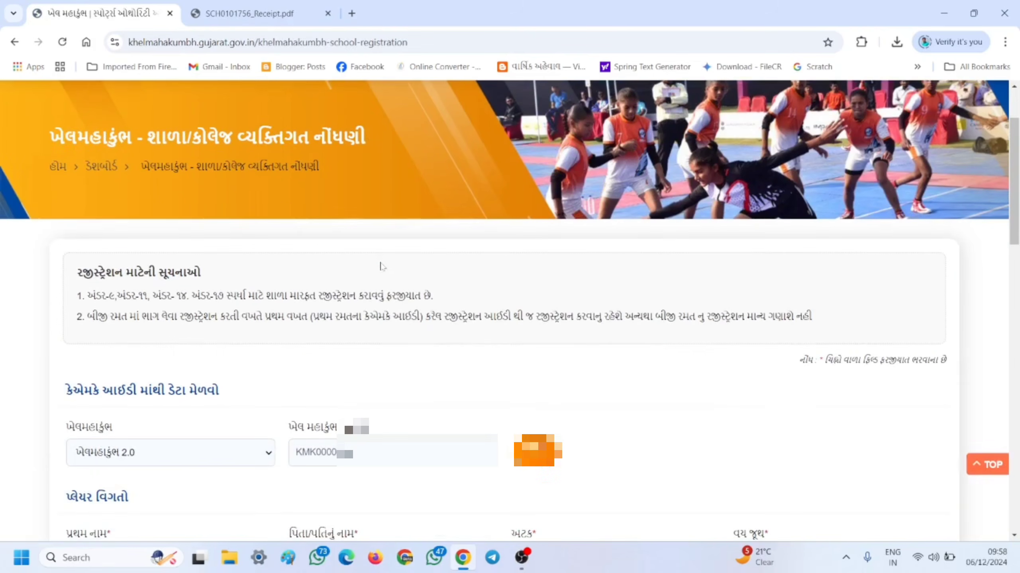
{"action": "scroll", "coordinate": [381, 266], "scroll_direction": "down", "scroll_amount": 3}
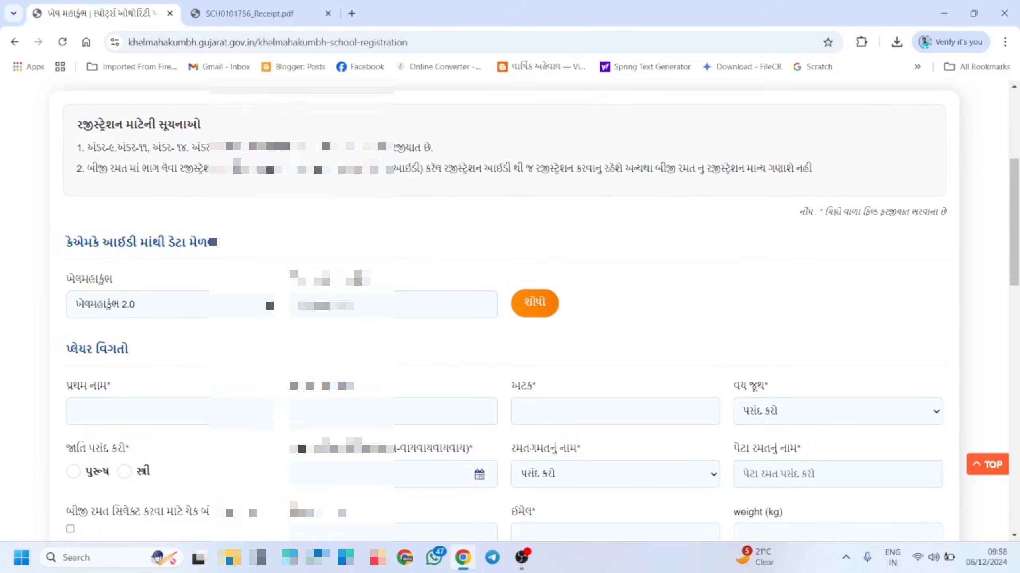
{"action": "scroll", "coordinate": [509, 306], "scroll_direction": "down", "scroll_amount": 5}
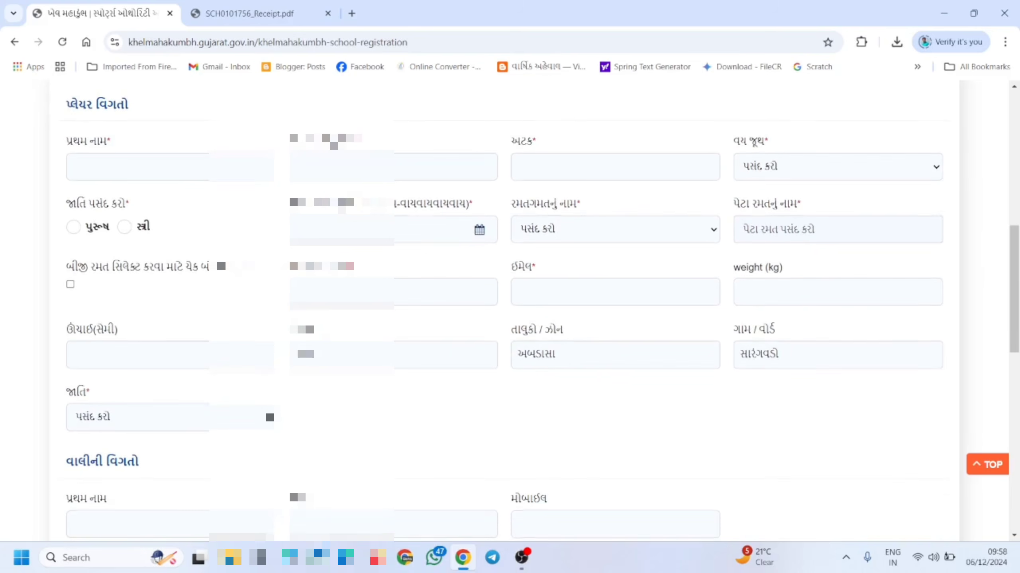
{"action": "scroll", "coordinate": [174, 207], "scroll_direction": "up", "scroll_amount": 1}
{"action": "scroll", "coordinate": [173, 207], "scroll_direction": "down", "scroll_amount": 2}
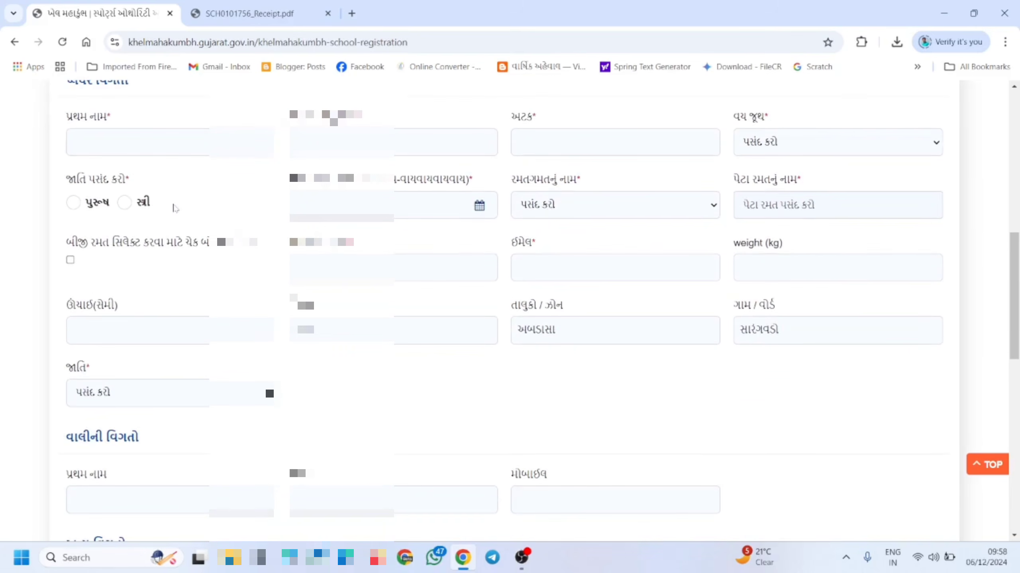
{"action": "scroll", "coordinate": [173, 207], "scroll_direction": "down", "scroll_amount": 1}
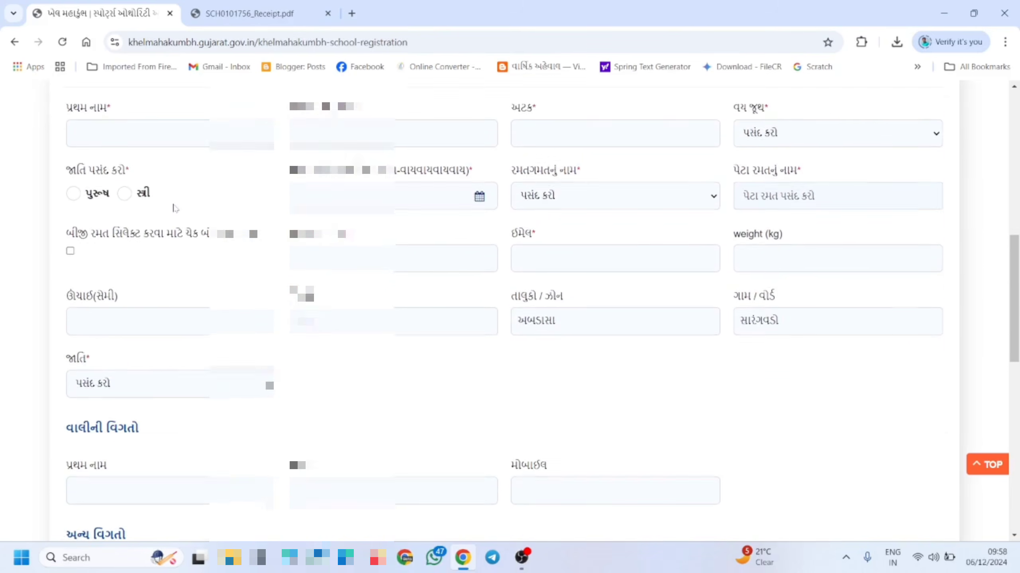
{"action": "scroll", "coordinate": [174, 207], "scroll_direction": "up", "scroll_amount": 2}
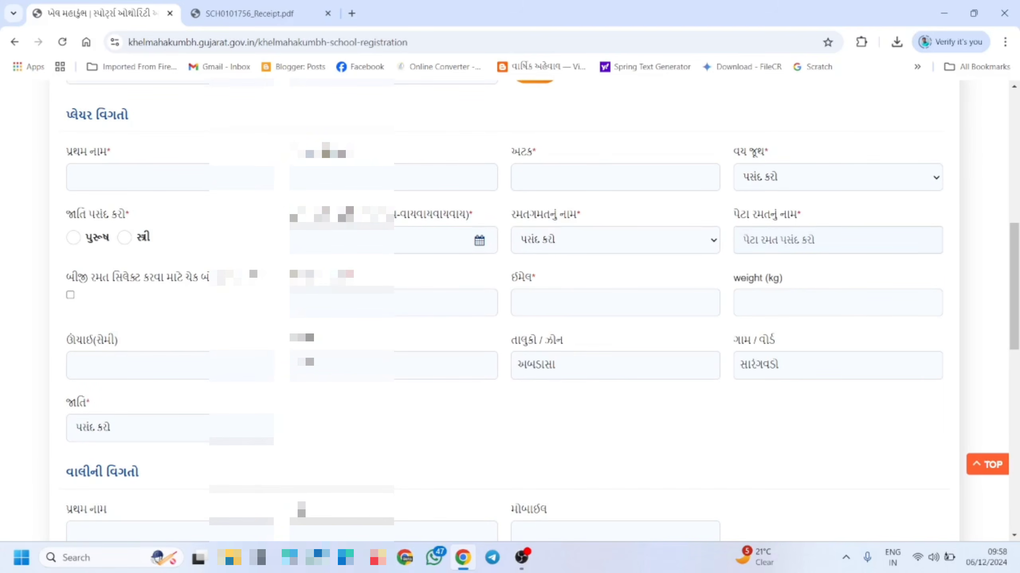
{"action": "scroll", "coordinate": [595, 169], "scroll_direction": "up", "scroll_amount": 2}
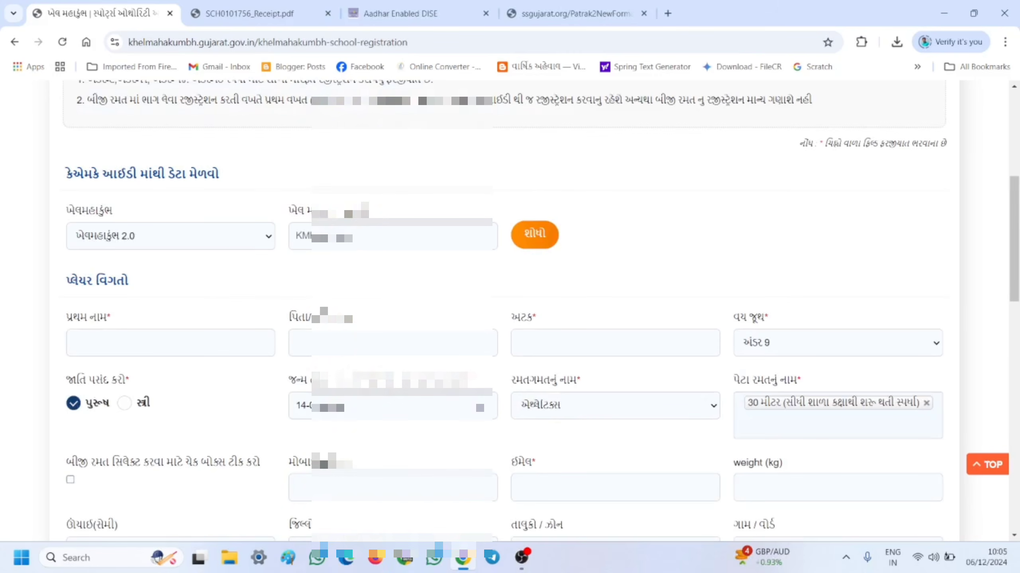
- Enter the player's first name, father's name and surname in the પ્રથમ નામ fields
{"action": "scroll", "coordinate": [580, 231], "scroll_direction": "down", "scroll_amount": 1}
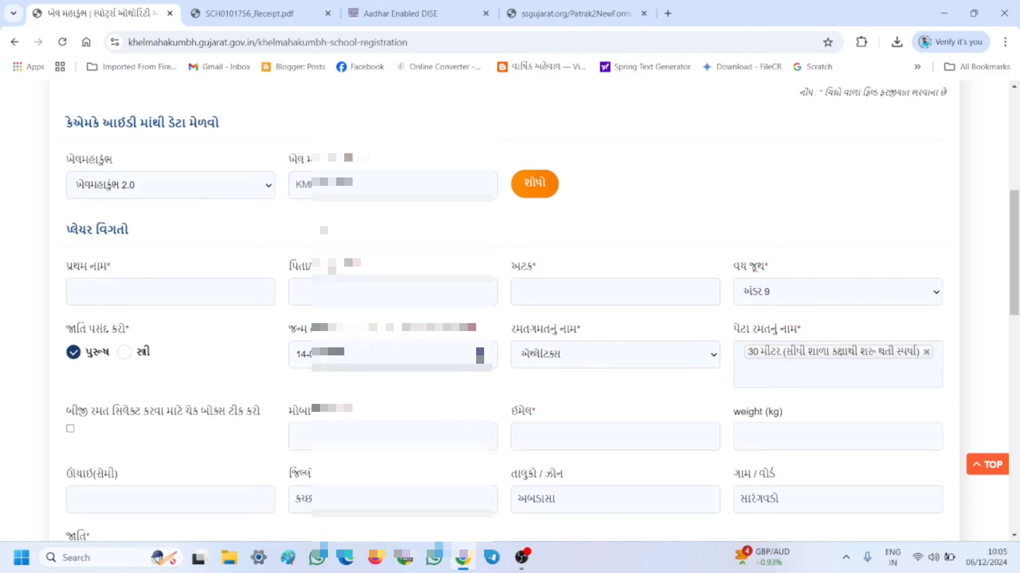
{"action": "scroll", "coordinate": [323, 231], "scroll_direction": "down", "scroll_amount": 1}
{"action": "left_click", "coordinate": [170, 228]}
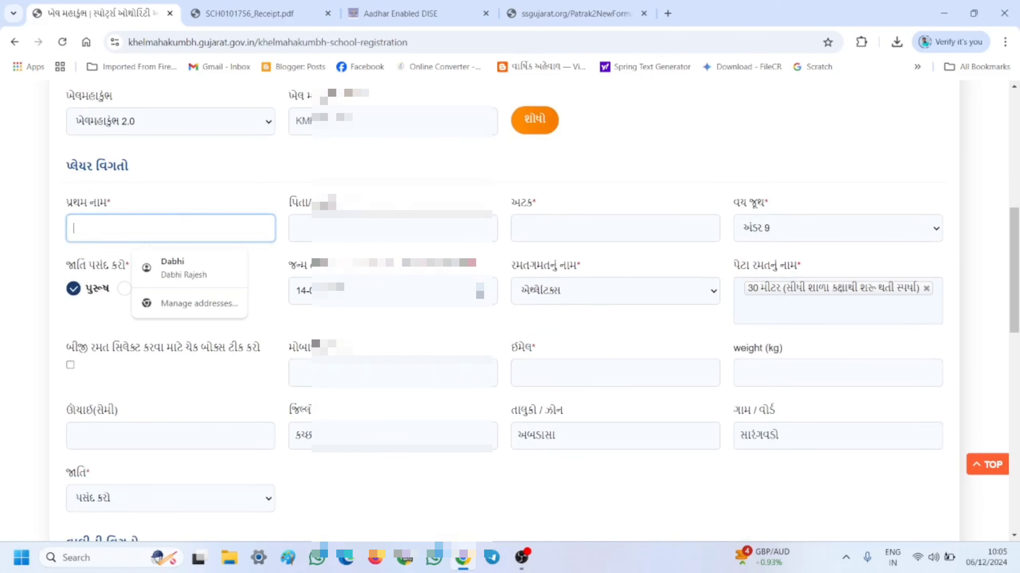
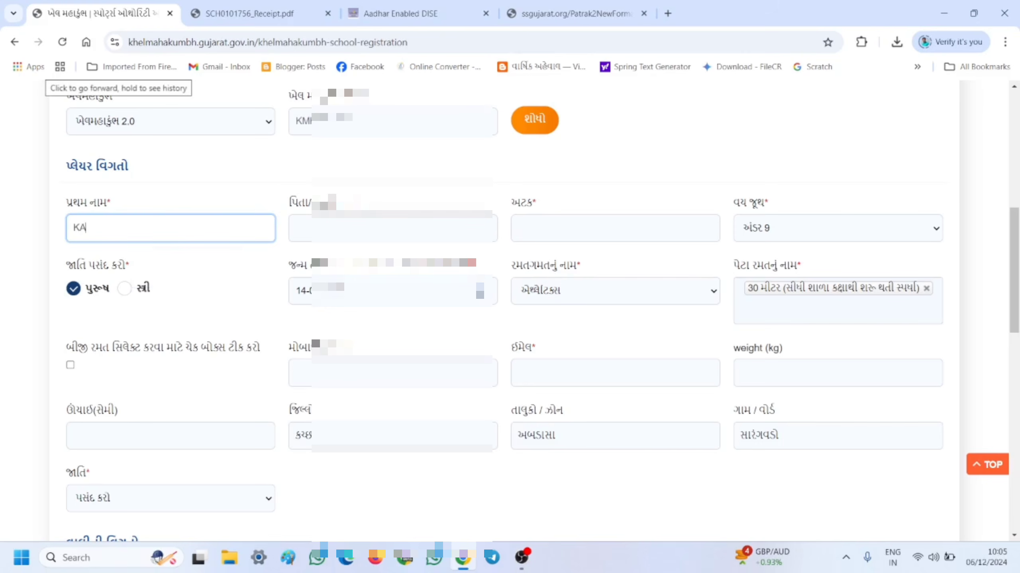
{"action": "key", "text": "Tab"}
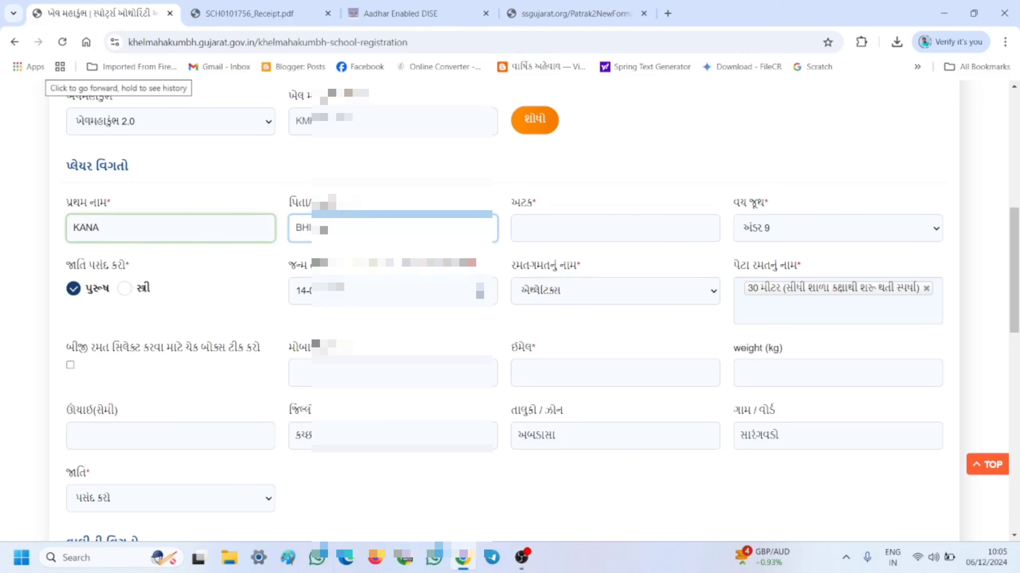
{"action": "key", "text": "Tab"}
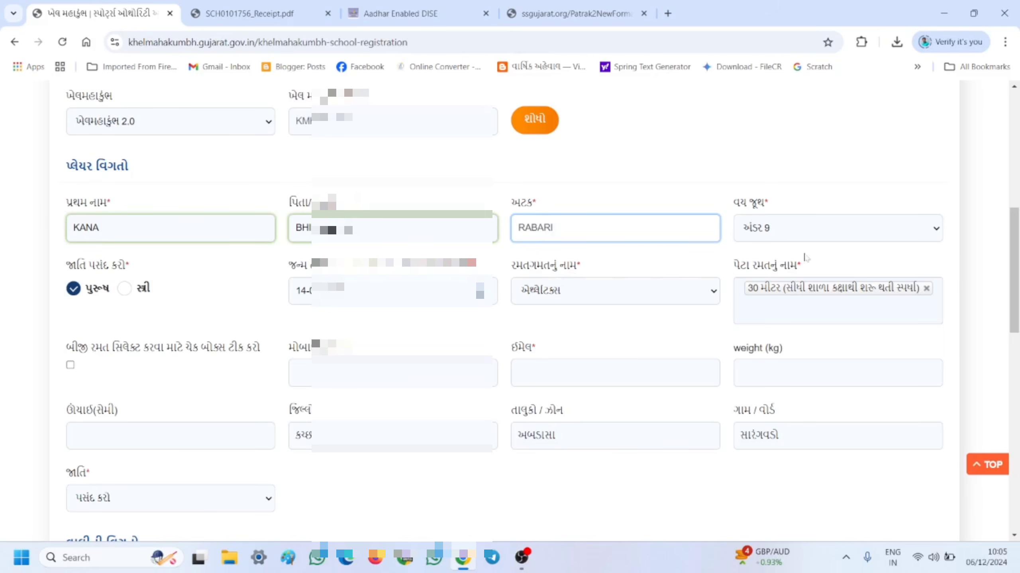
{"action": "scroll", "coordinate": [831, 281], "scroll_direction": "down", "scroll_amount": 2}
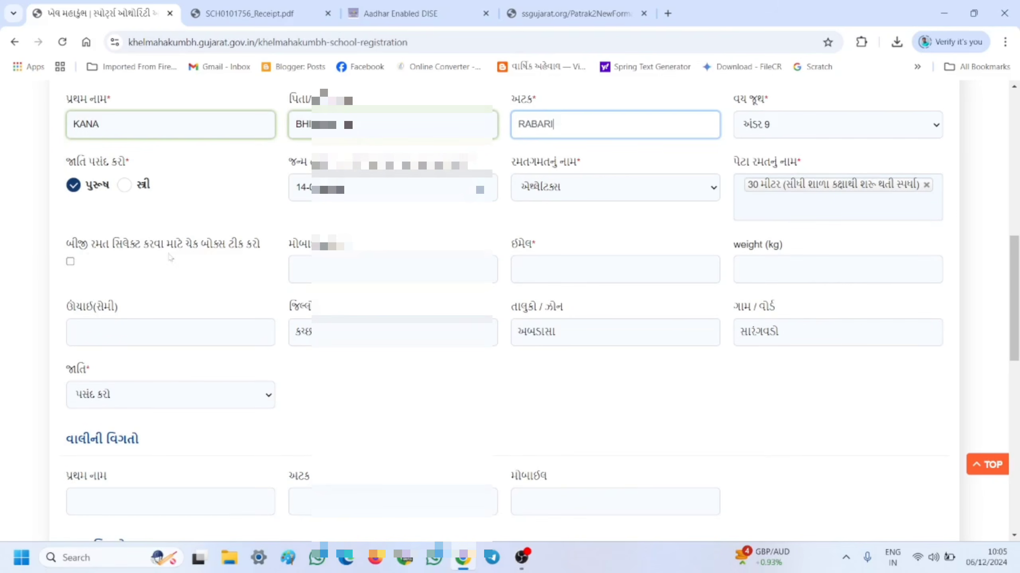
- Enter the player's mobile number and e-mail address on the form
{"action": "left_click", "coordinate": [372, 267]}
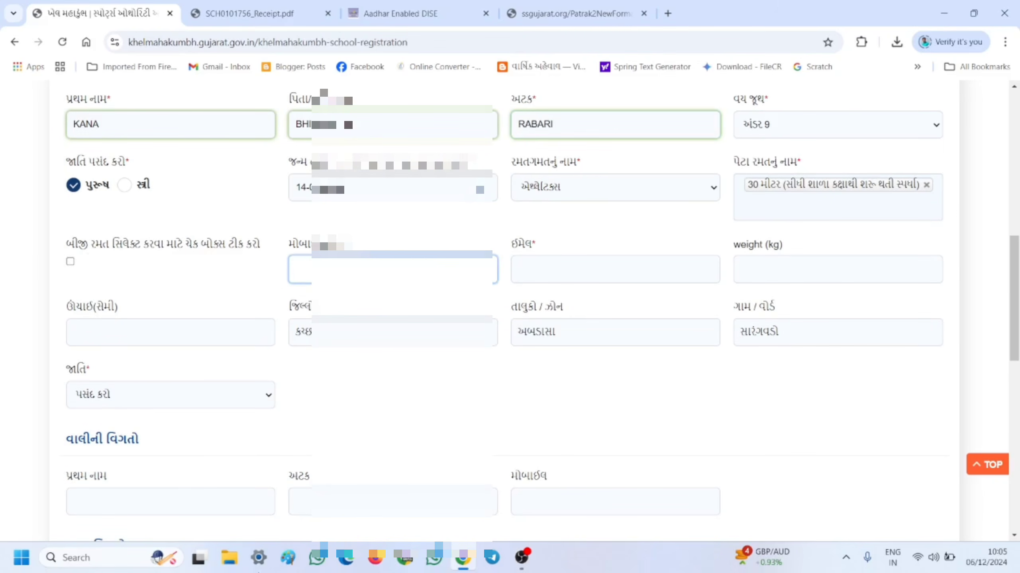
{"action": "type", "text": "900"}
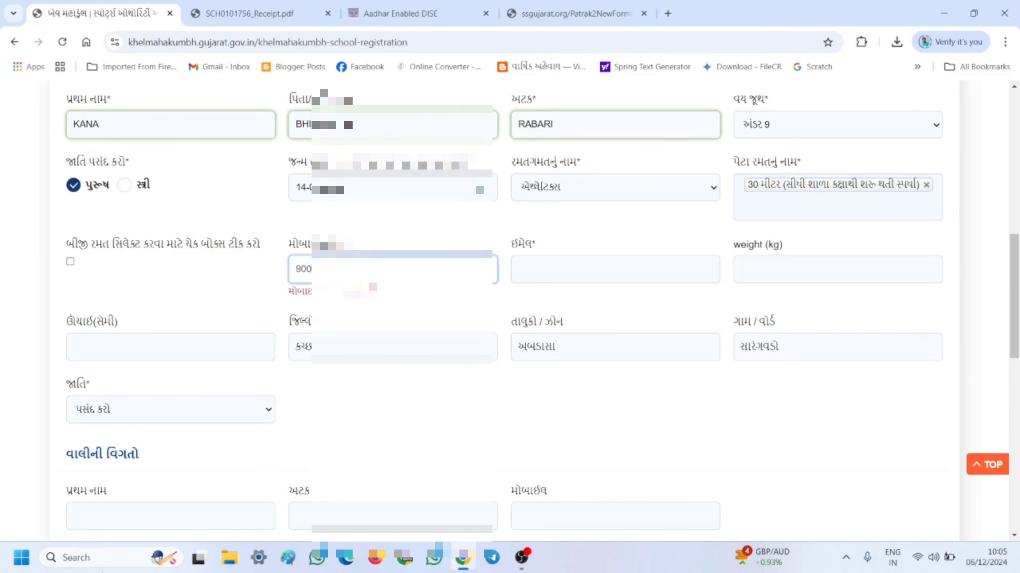
{"action": "type", "text": "90"}
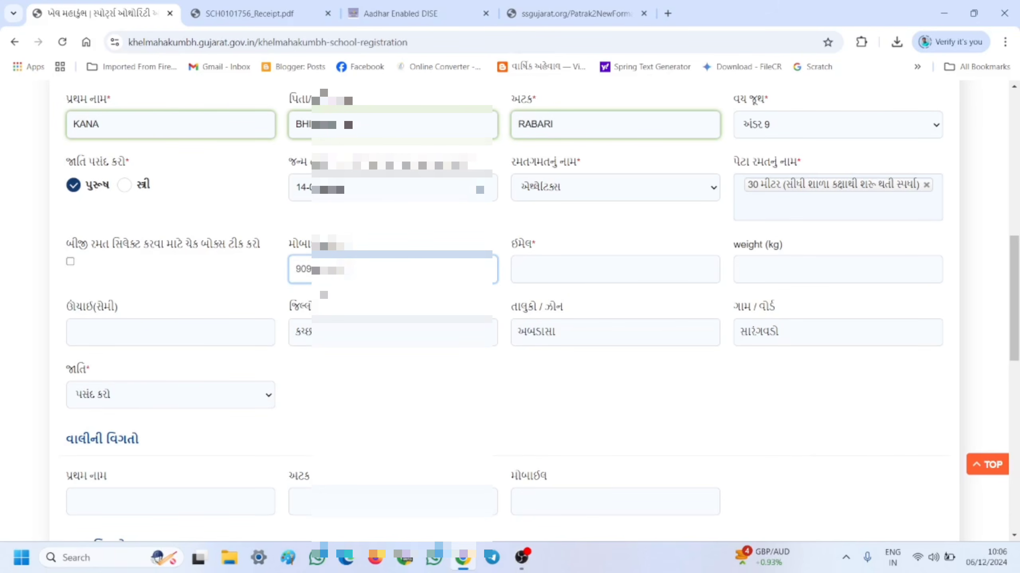
{"action": "key", "text": "BackSpace"}
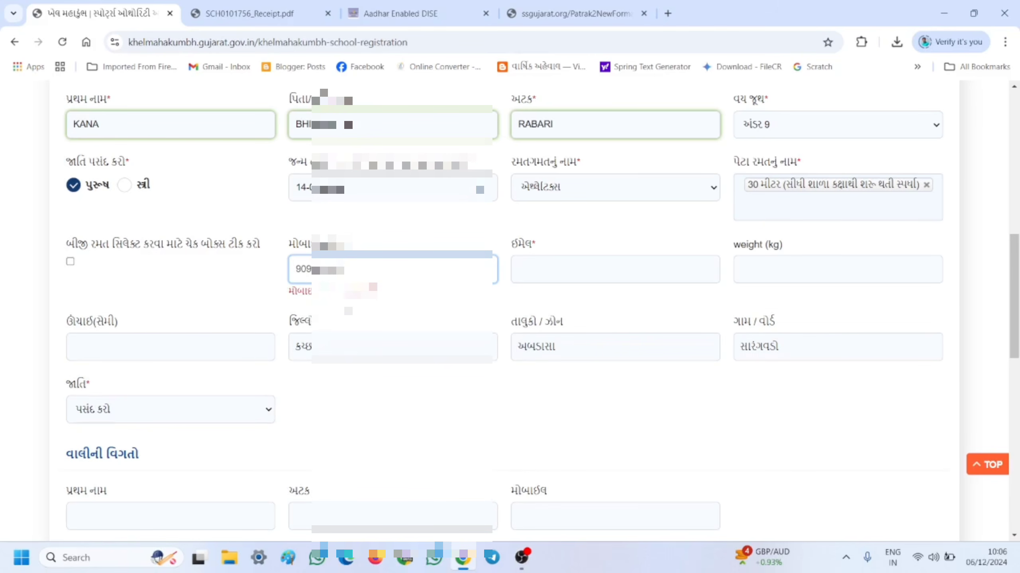
{"action": "type", "text": "0"}
{"action": "key", "text": "Tab"}
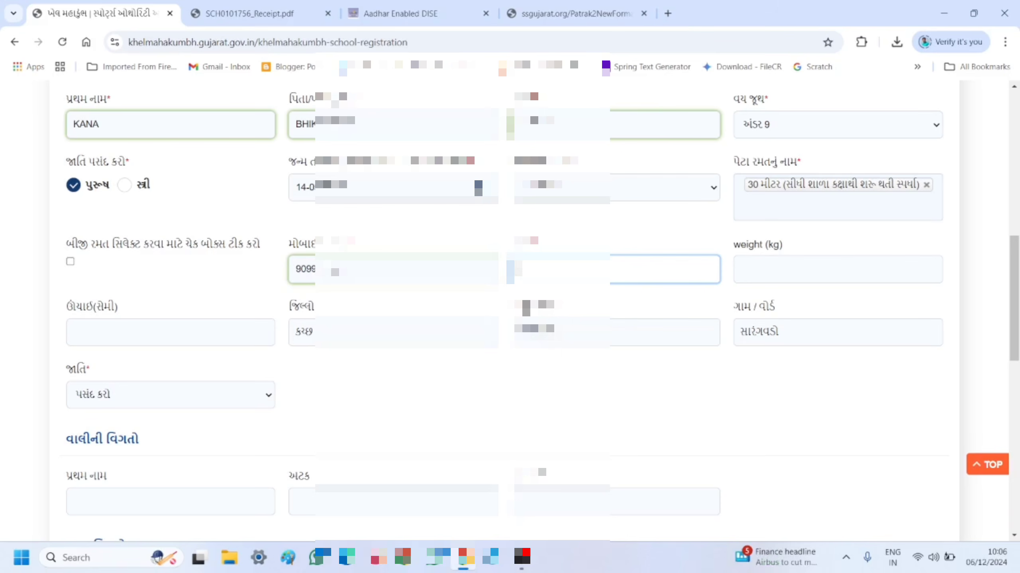
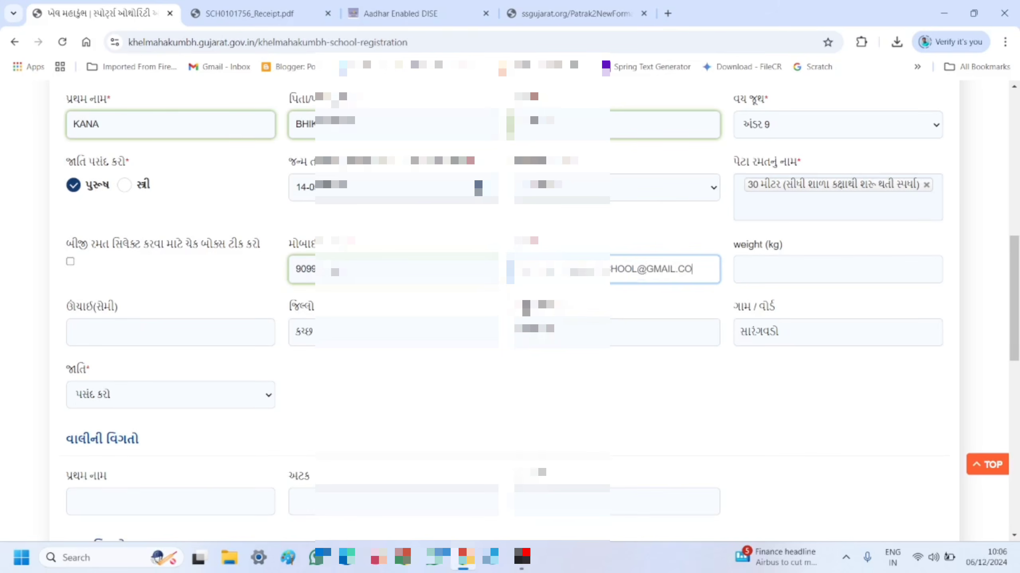
{"action": "left_click", "coordinate": [806, 249]}
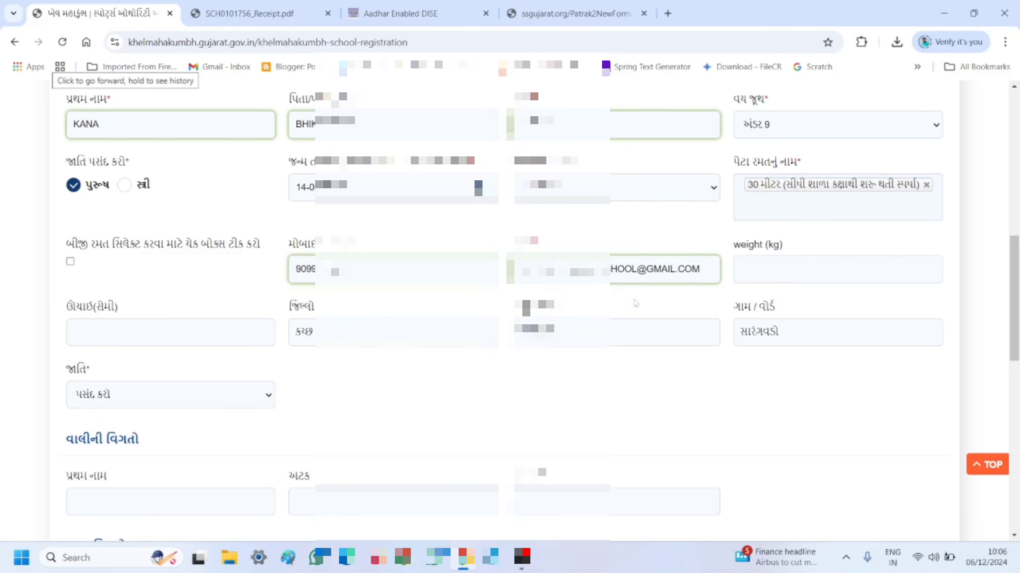
- Set the player's caste (જાતિ) to ઓબીસી
{"action": "scroll", "coordinate": [718, 338], "scroll_direction": "down", "scroll_amount": 2}
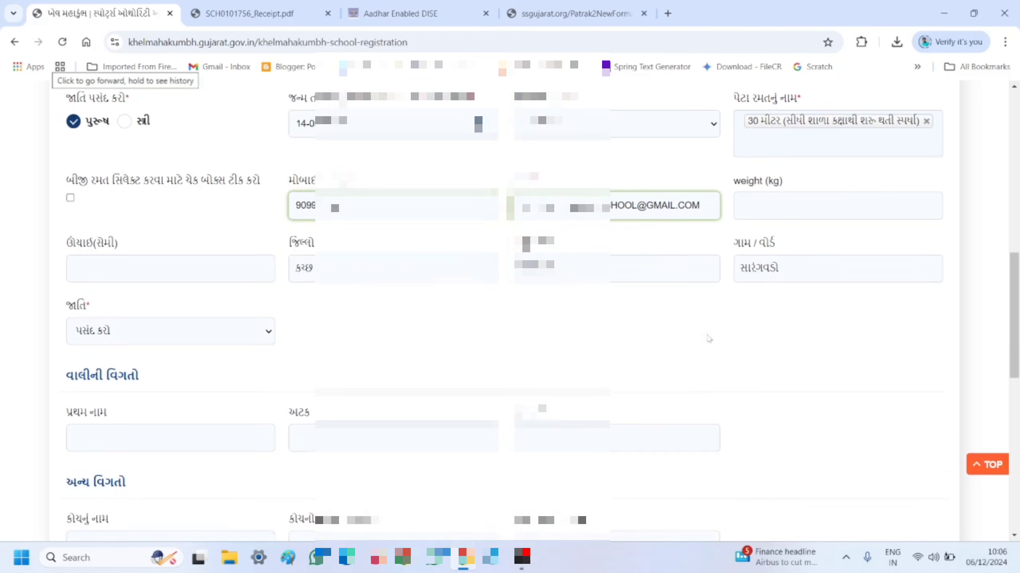
{"action": "scroll", "coordinate": [708, 338], "scroll_direction": "down", "scroll_amount": 1}
{"action": "left_click", "coordinate": [221, 308]}
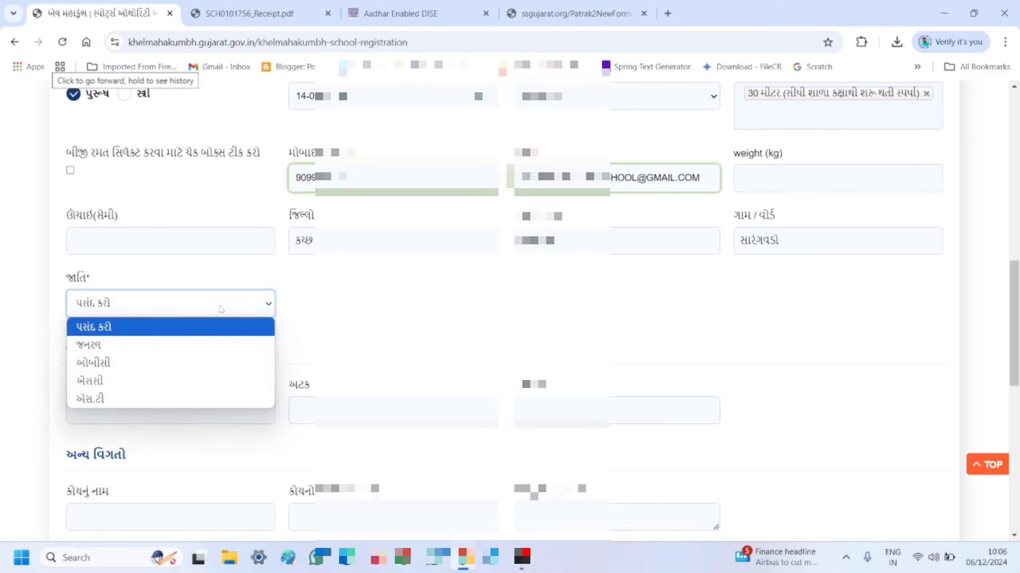
{"action": "left_click", "coordinate": [149, 363]}
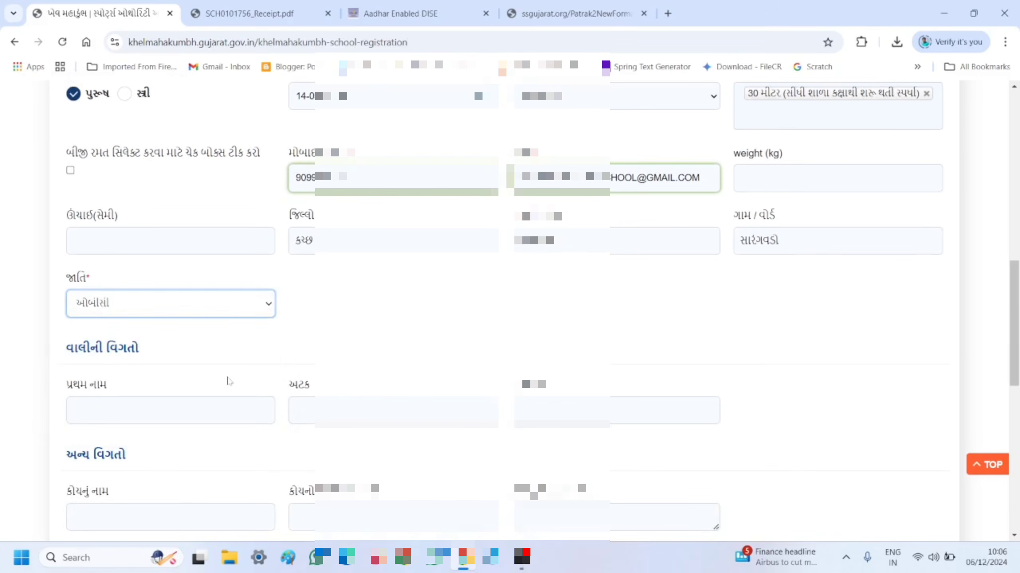
- Fill in the guardian's first name, surname and mobile number
{"action": "scroll", "coordinate": [228, 381], "scroll_direction": "down", "scroll_amount": 6}
{"action": "left_click", "coordinate": [168, 191]}
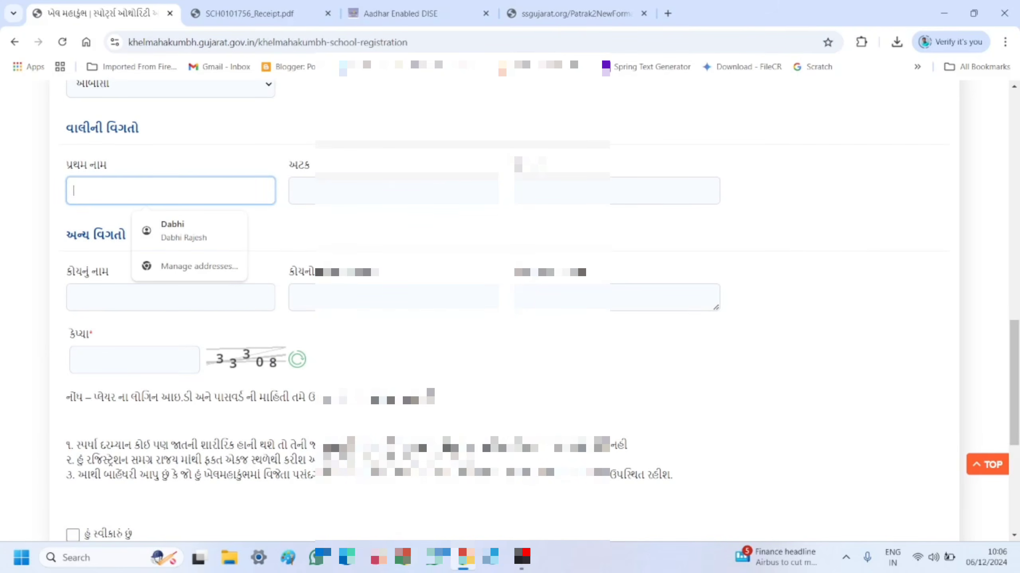
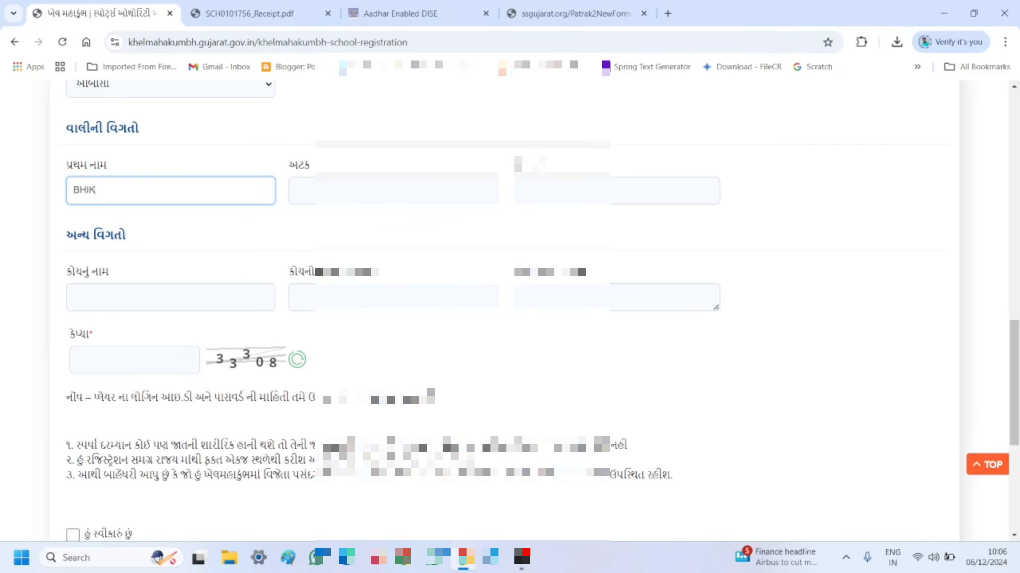
{"action": "left_click", "coordinate": [354, 191]}
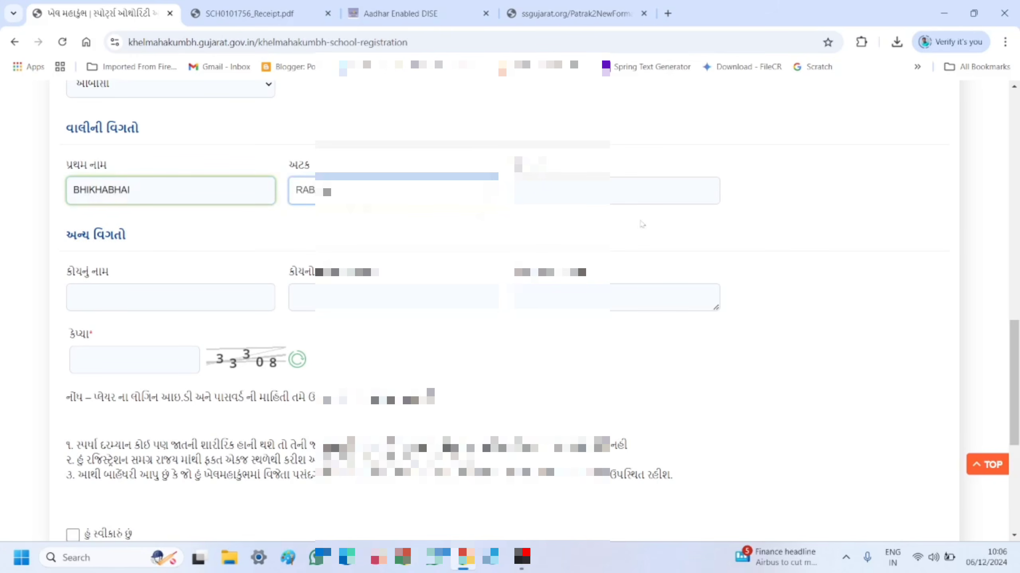
{"action": "key", "text": "Tab"}
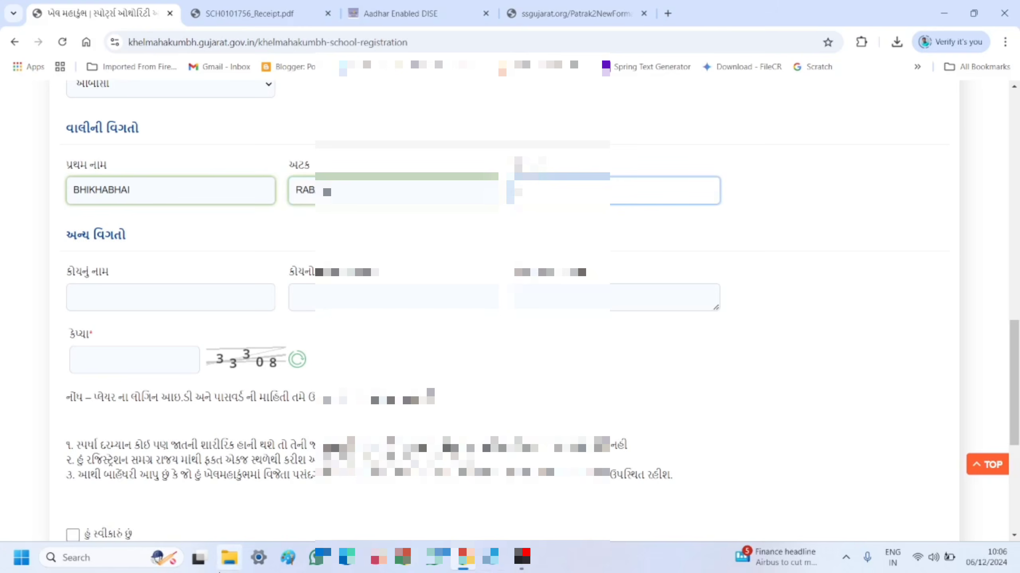
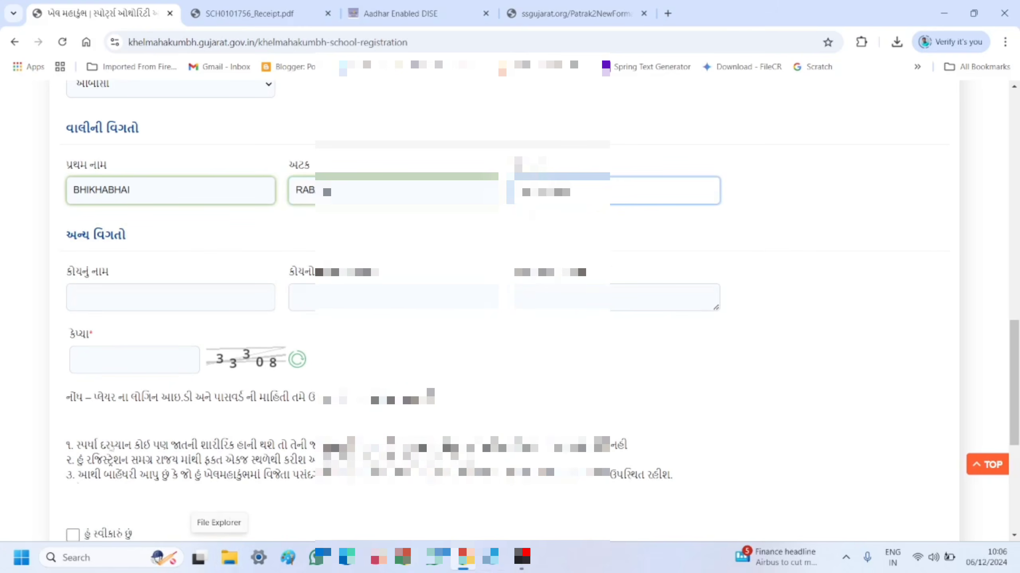
{"action": "left_click", "coordinate": [227, 240]}
{"action": "scroll", "coordinate": [227, 239], "scroll_direction": "down", "scroll_amount": 4}
- Fill in the coach's name, mobile number and address, then enter the captcha digits
{"action": "scroll", "coordinate": [216, 236], "scroll_direction": "up", "scroll_amount": 1}
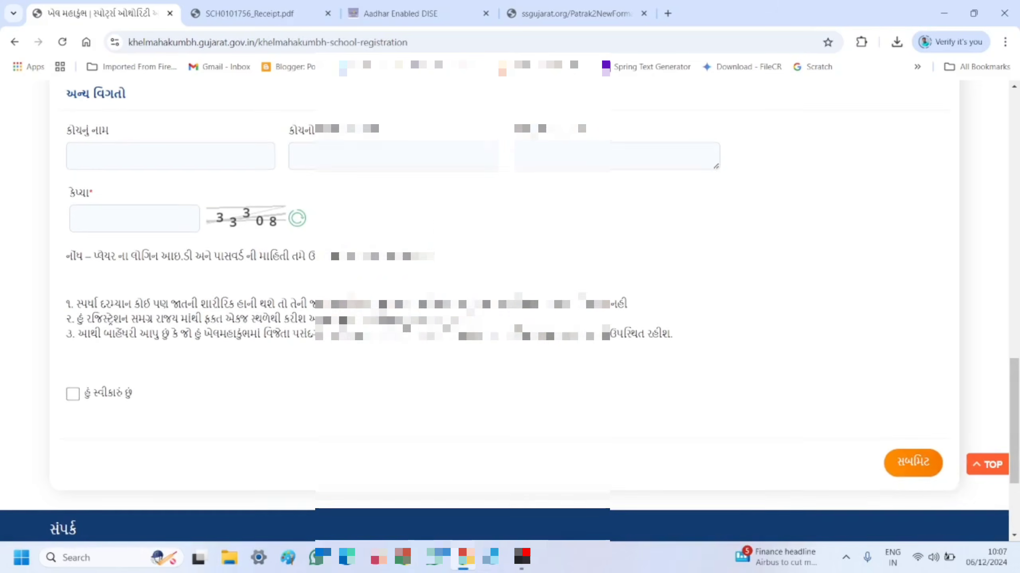
{"action": "left_click", "coordinate": [74, 156]}
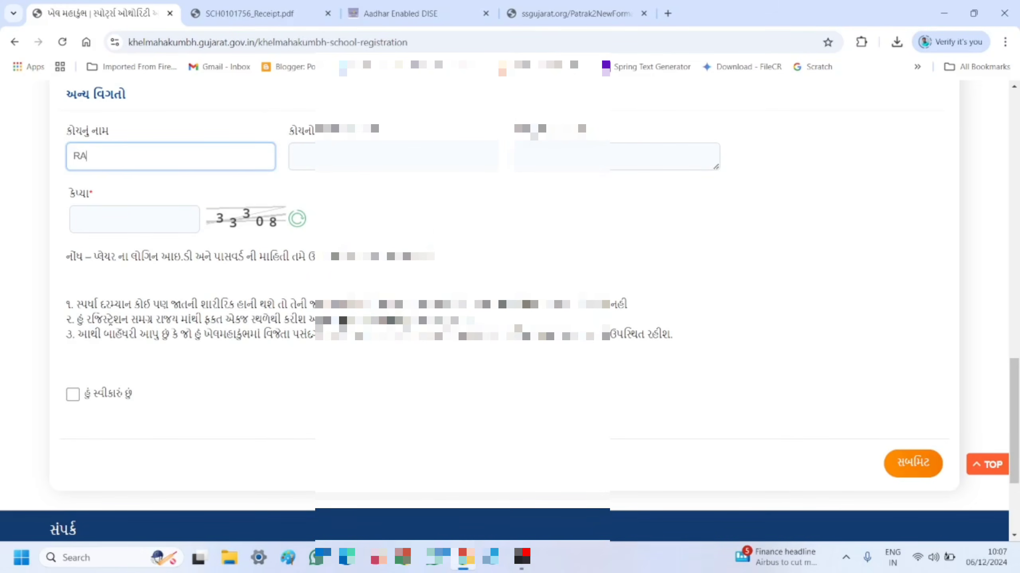
{"action": "left_click", "coordinate": [296, 157]}
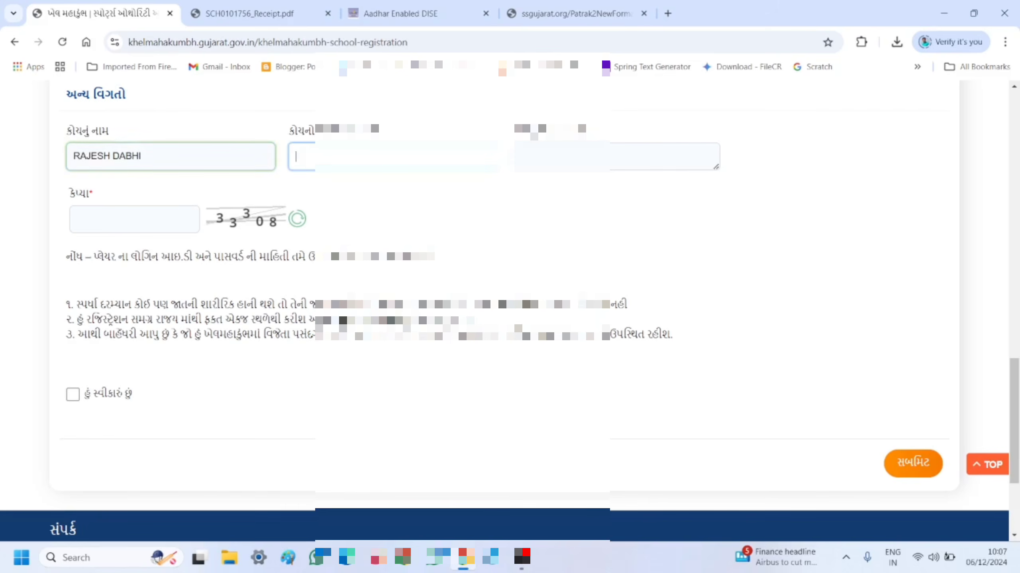
{"action": "type", "text": "9099"}
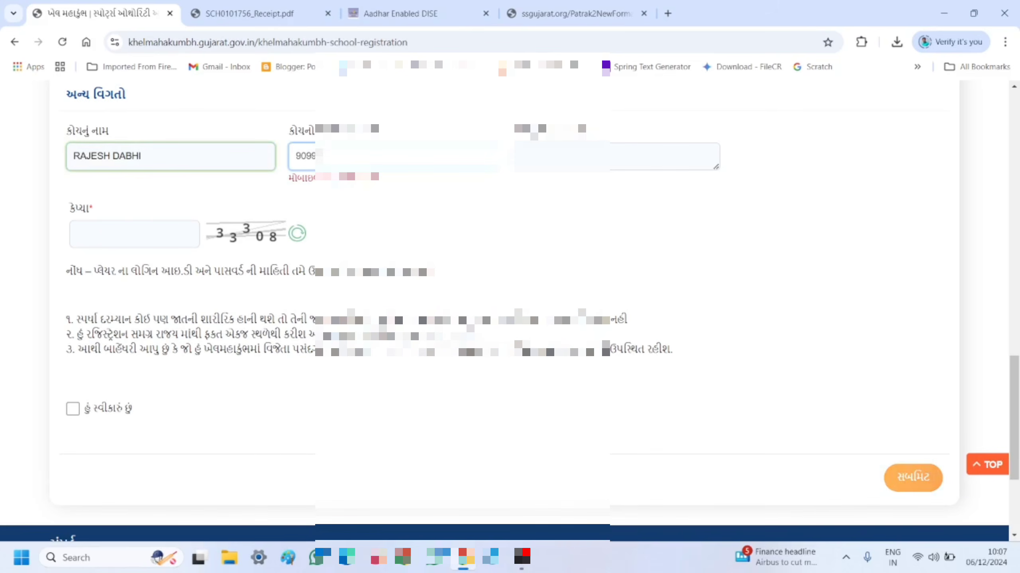
{"action": "type", "text": "****"}
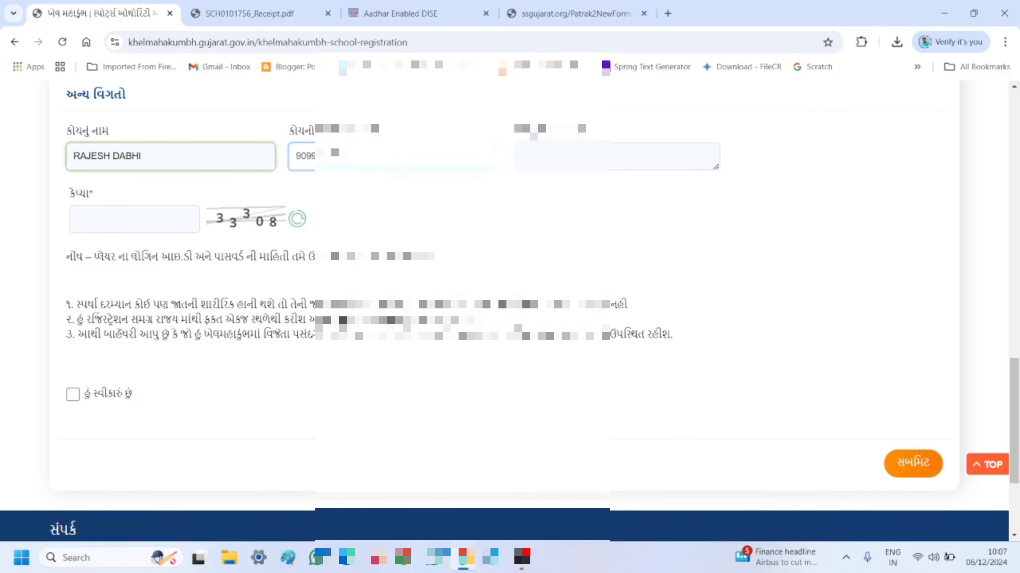
{"action": "left_click", "coordinate": [519, 152]}
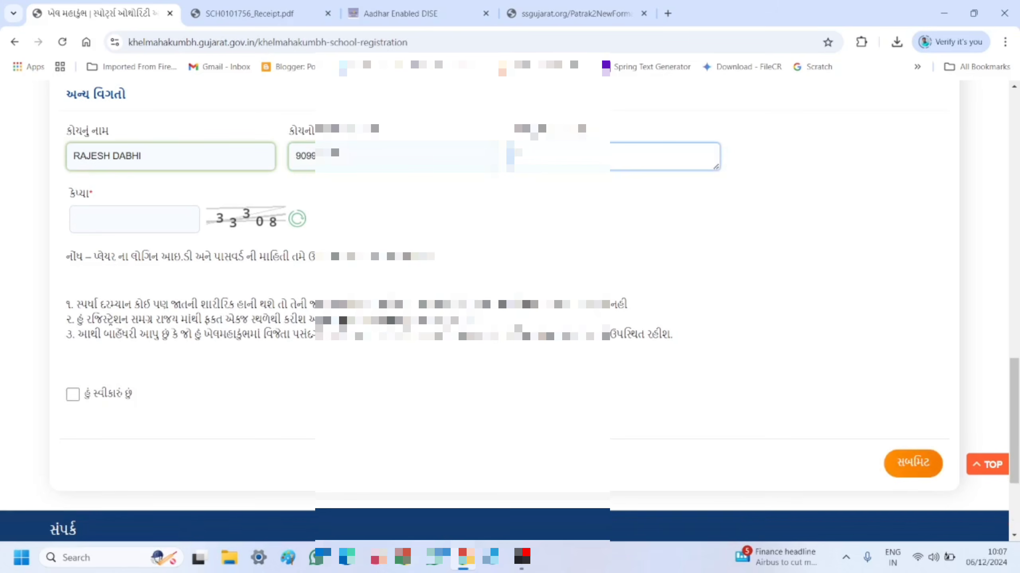
{"action": "type", "text": "A***********"}
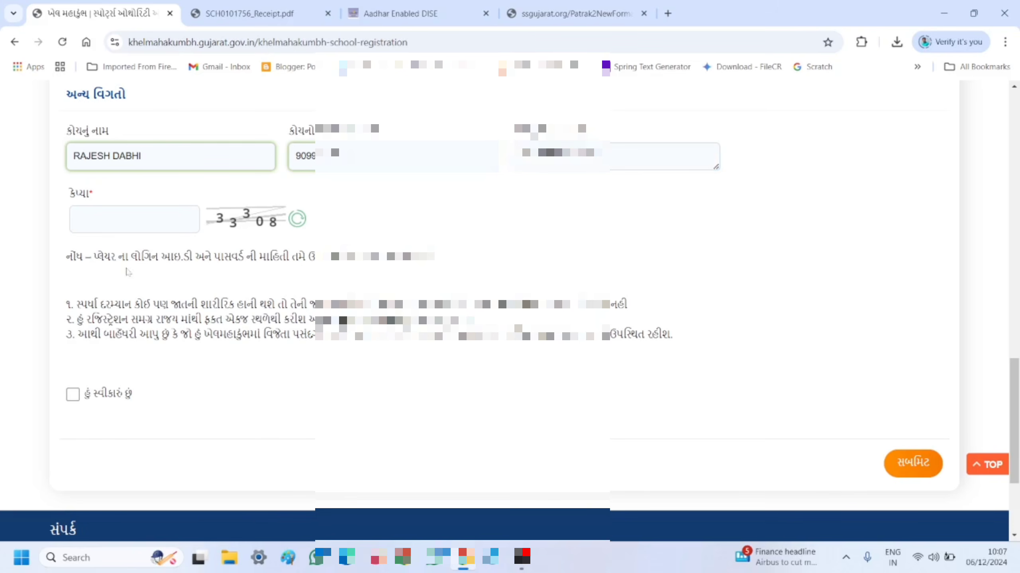
{"action": "left_click", "coordinate": [85, 221]}
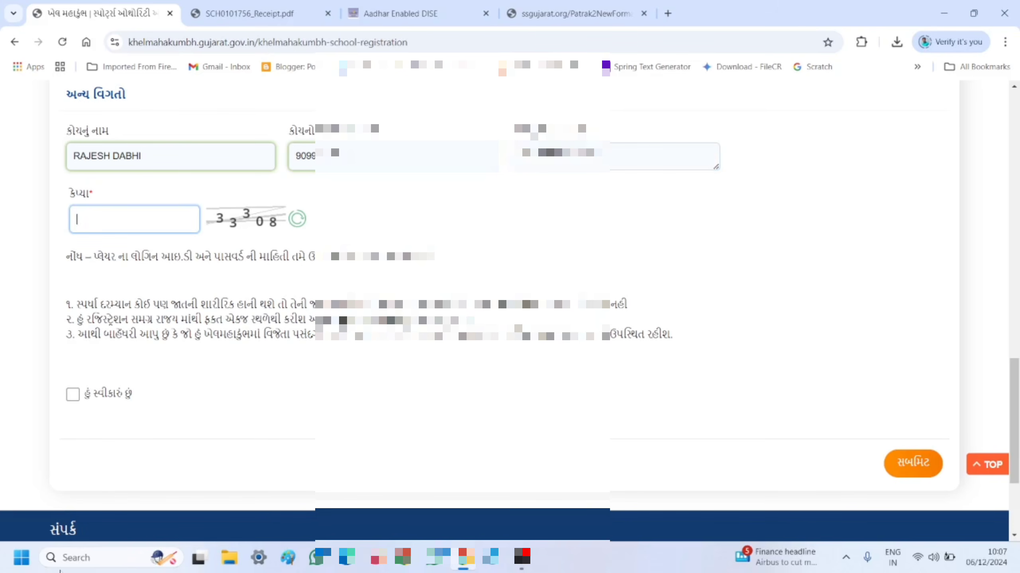
{"action": "type", "text": "333"}
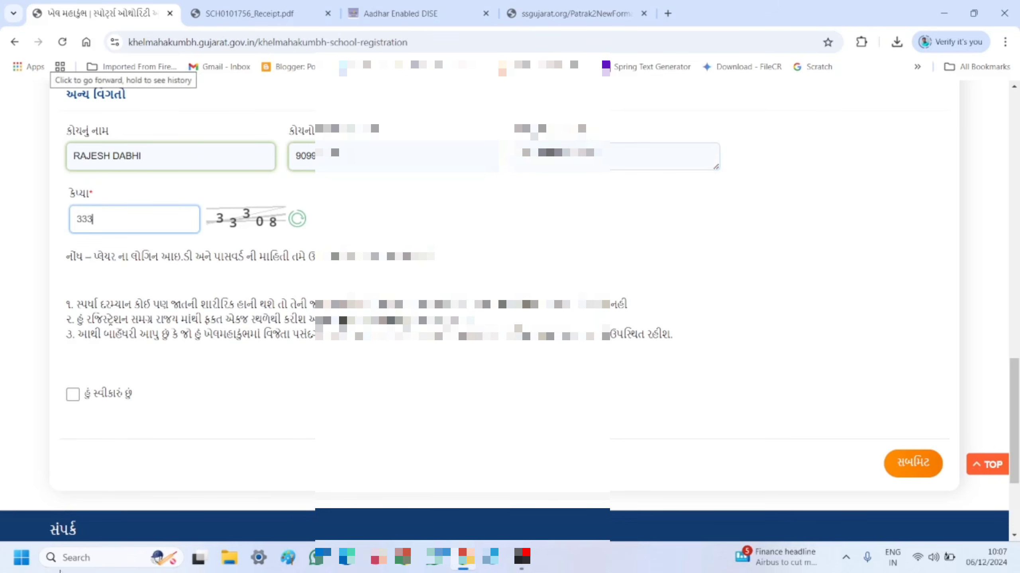
{"action": "type", "text": "08"}
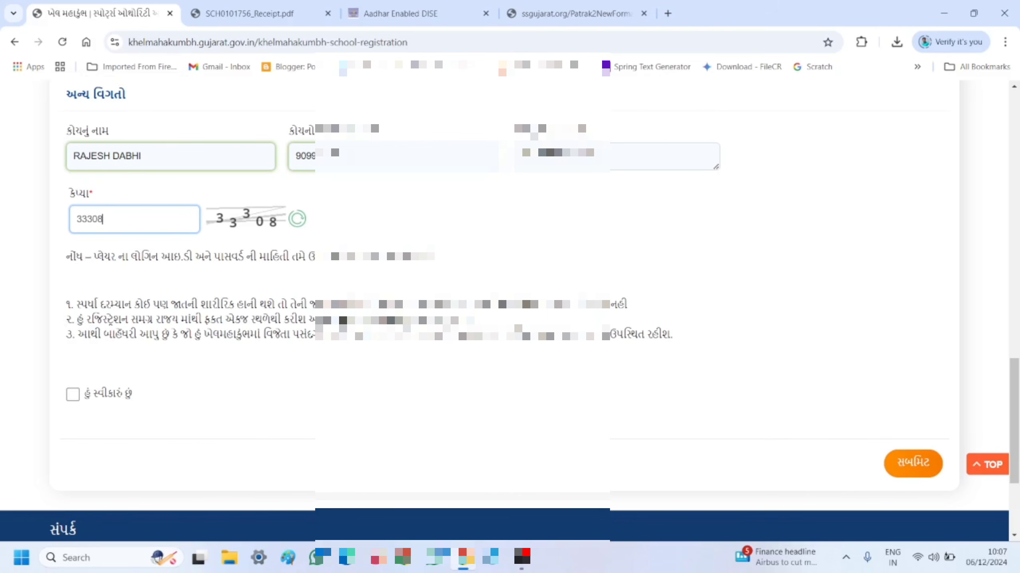
- Tick the હું સ્વીકારું છું declaration and submit the individual player registration
{"action": "left_click", "coordinate": [73, 399]}
{"action": "left_click", "coordinate": [906, 469]}
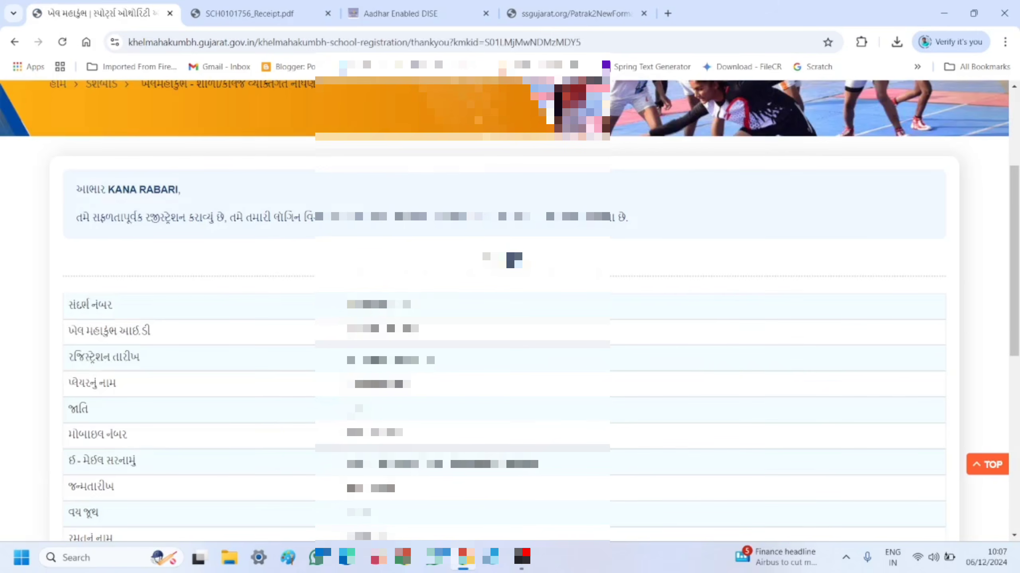
- Download the player's registration receipt PDF from the thank-you page
{"action": "scroll", "coordinate": [510, 281], "scroll_direction": "down", "scroll_amount": 1}
{"action": "scroll", "coordinate": [509, 309], "scroll_direction": "down", "scroll_amount": 7}
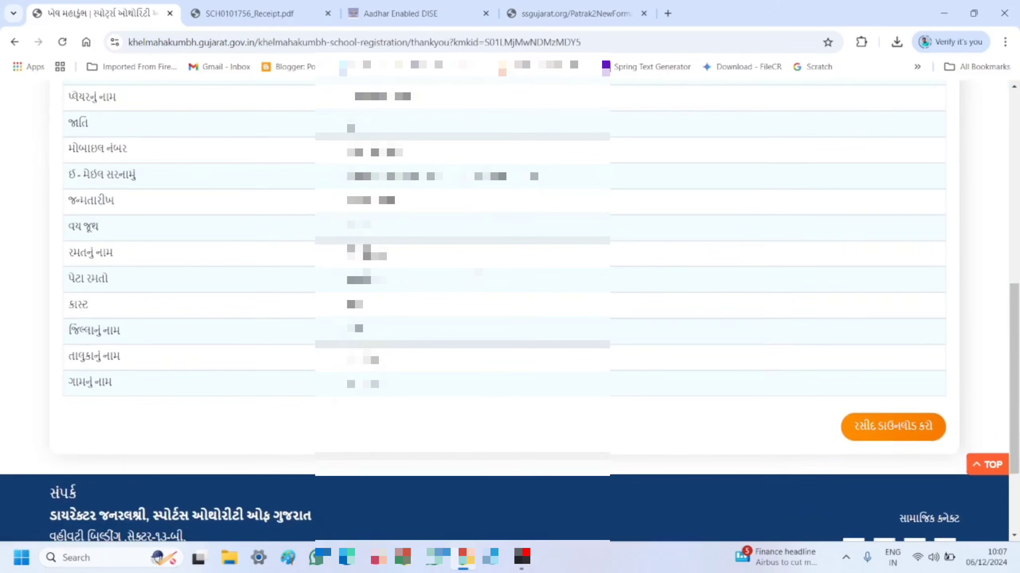
{"action": "scroll", "coordinate": [909, 351], "scroll_direction": "down", "scroll_amount": 2}
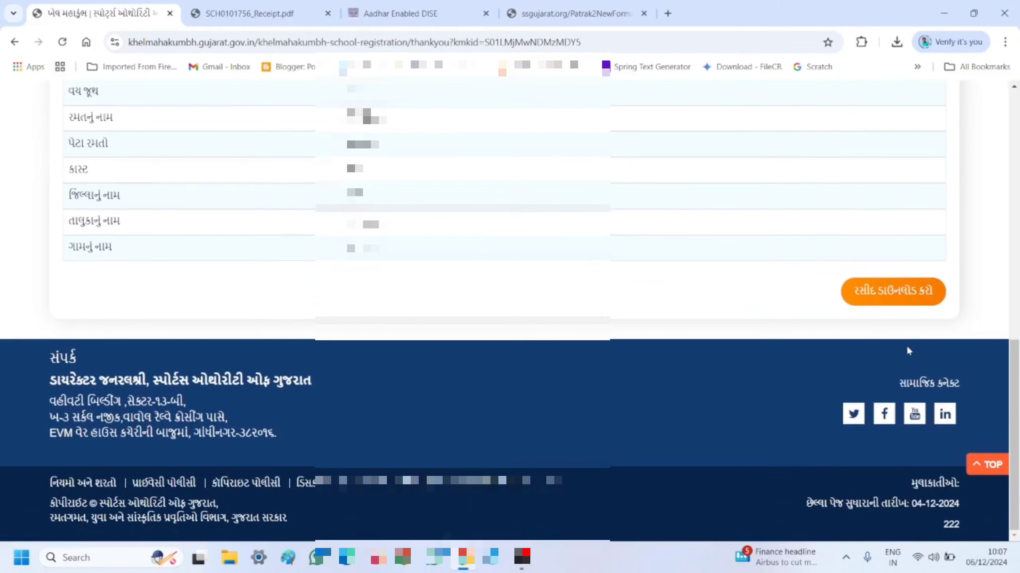
{"action": "left_click", "coordinate": [895, 292]}
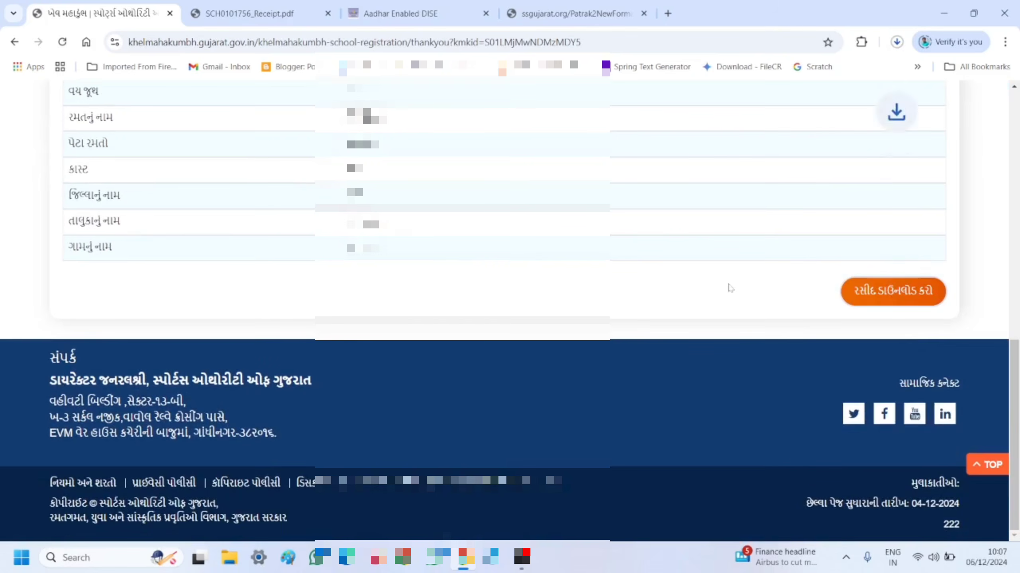
{"action": "scroll", "coordinate": [730, 287], "scroll_direction": "up", "scroll_amount": 15}
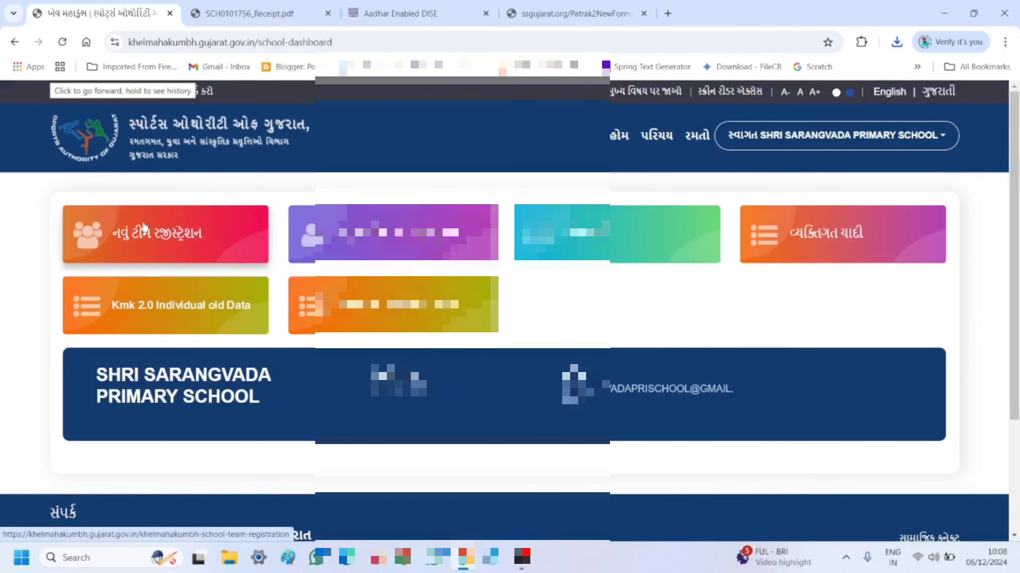
- Open નવું ટીમ રજીસ્ટ્રેશન and look through the empty team details fields and captcha
{"action": "left_click", "coordinate": [142, 237]}
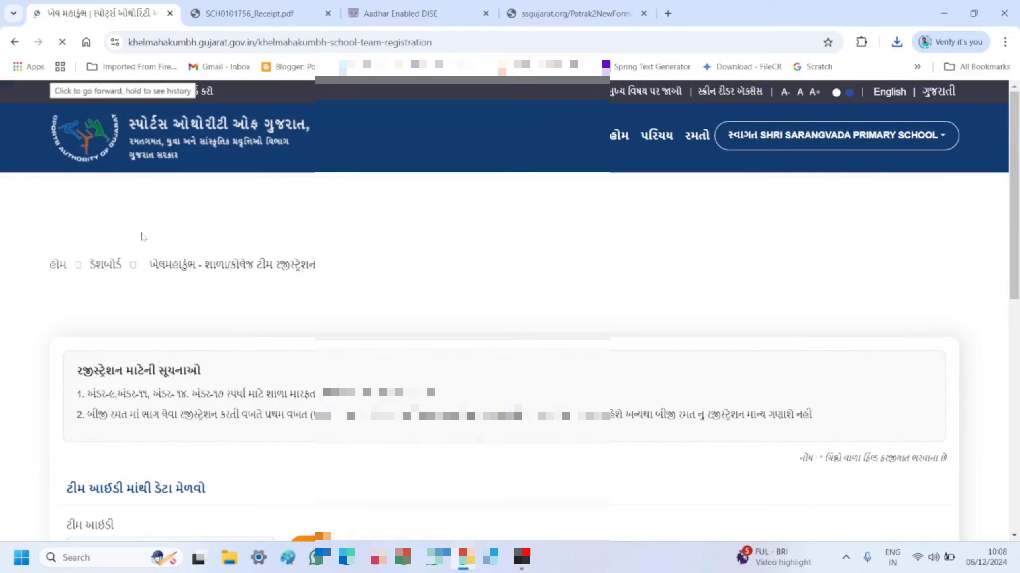
{"action": "scroll", "coordinate": [398, 289], "scroll_direction": "down", "scroll_amount": 5}
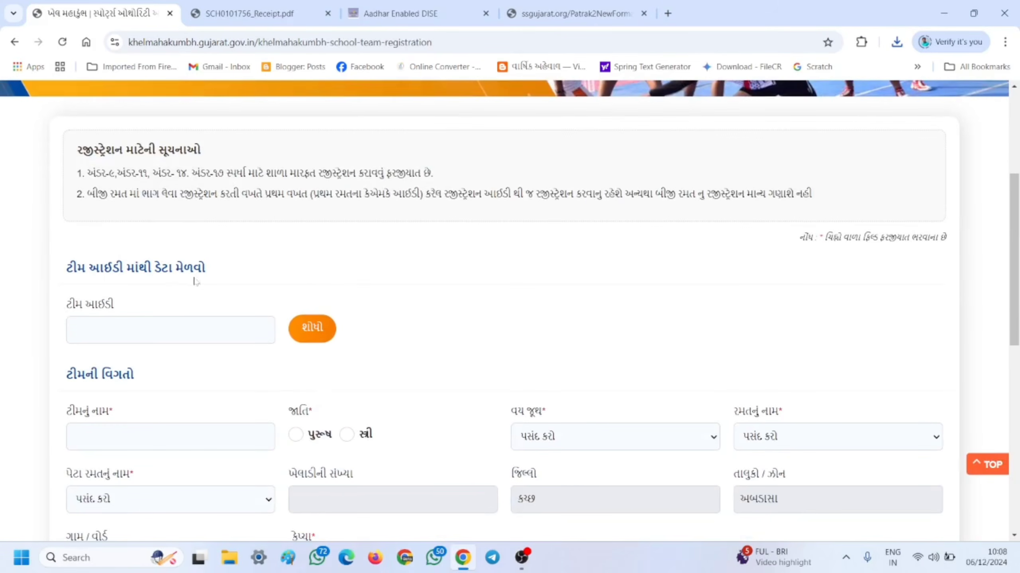
{"action": "scroll", "coordinate": [224, 282], "scroll_direction": "down", "scroll_amount": 1}
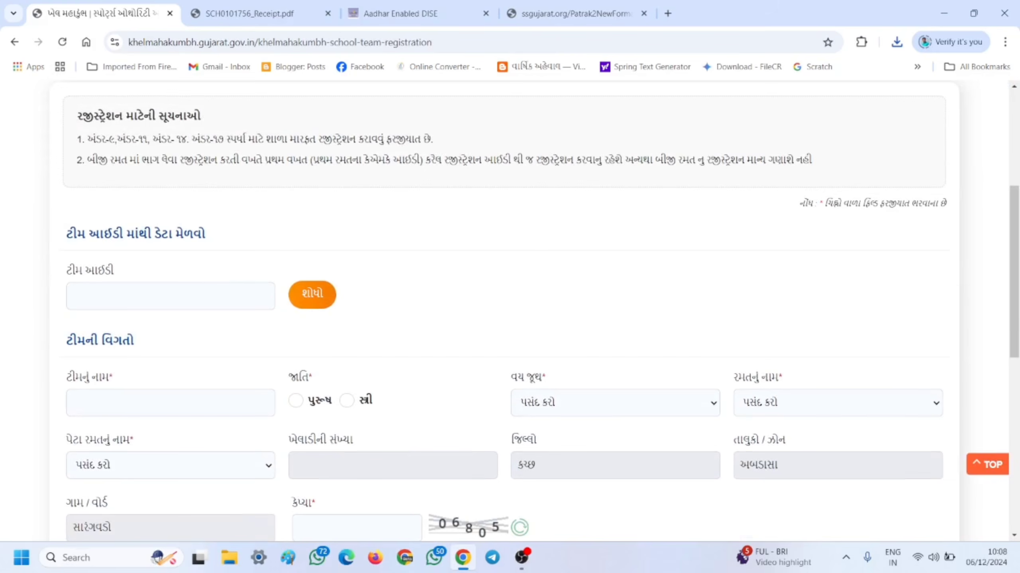
{"action": "scroll", "coordinate": [402, 298], "scroll_direction": "down", "scroll_amount": 3}
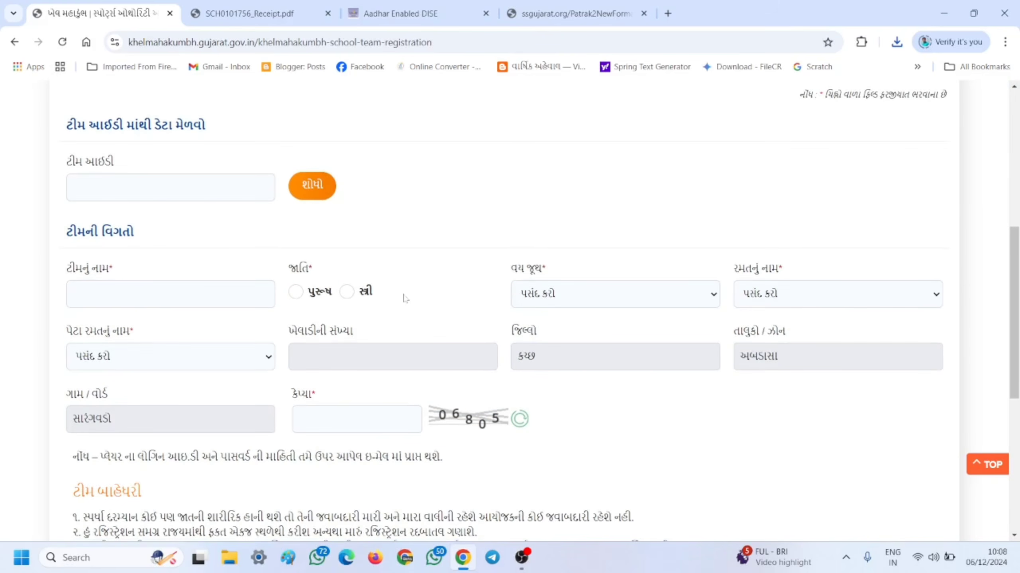
{"action": "scroll", "coordinate": [405, 298], "scroll_direction": "down", "scroll_amount": 3}
{"action": "scroll", "coordinate": [405, 298], "scroll_direction": "up", "scroll_amount": 2}
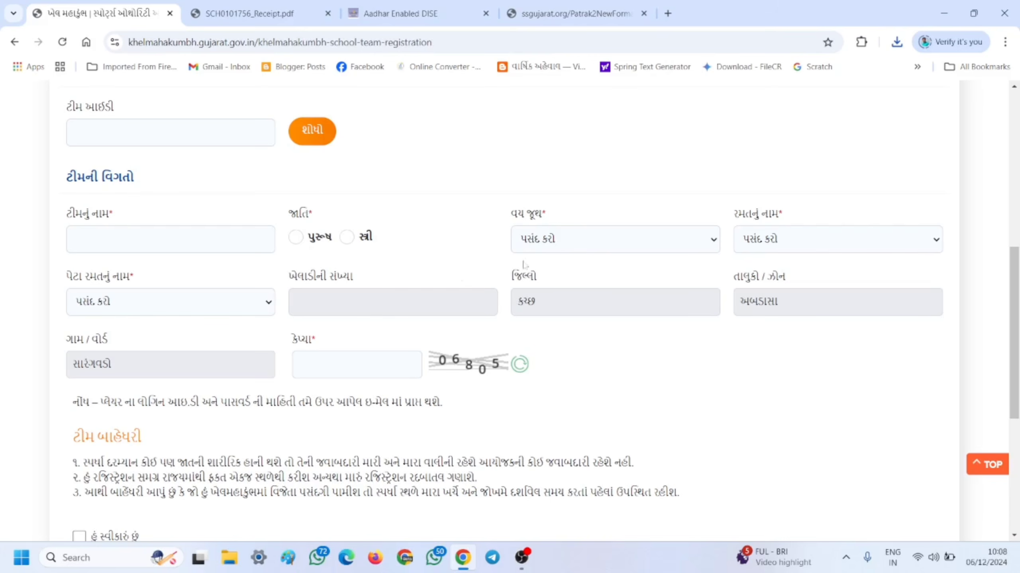
- Set the team age group to અંડર 17
{"action": "left_click", "coordinate": [604, 238]}
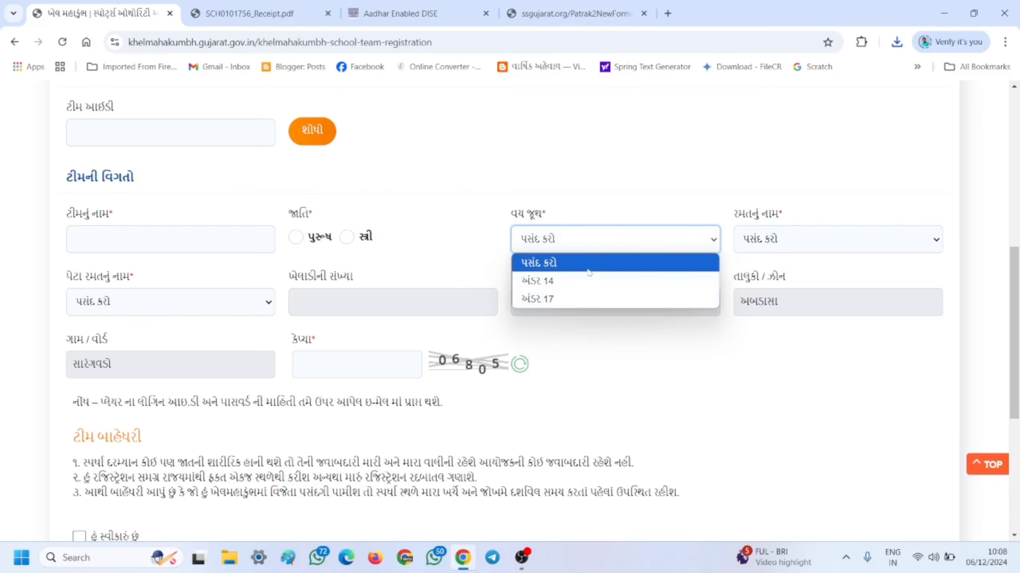
{"action": "left_click", "coordinate": [821, 243]}
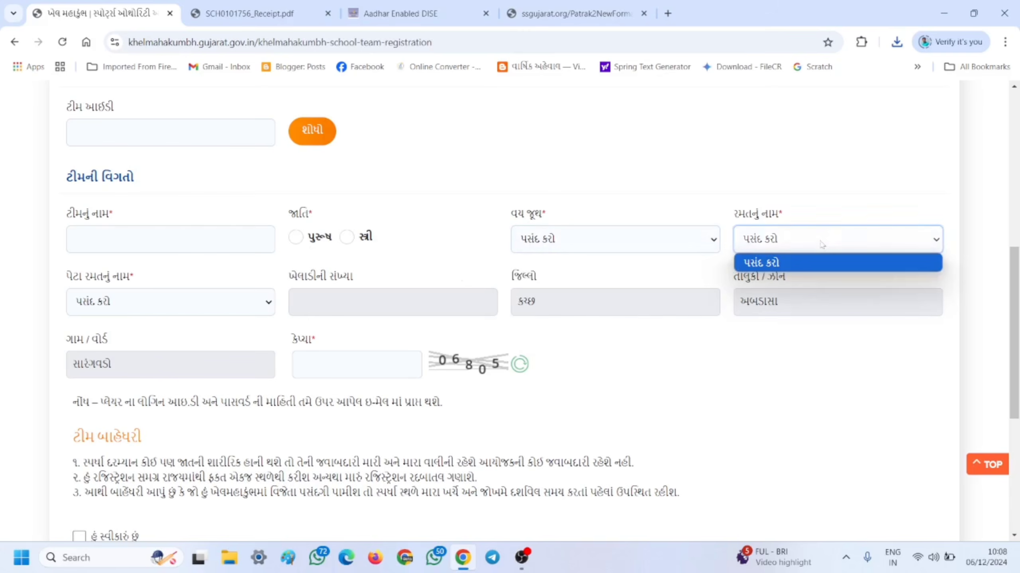
{"action": "left_click", "coordinate": [678, 237]}
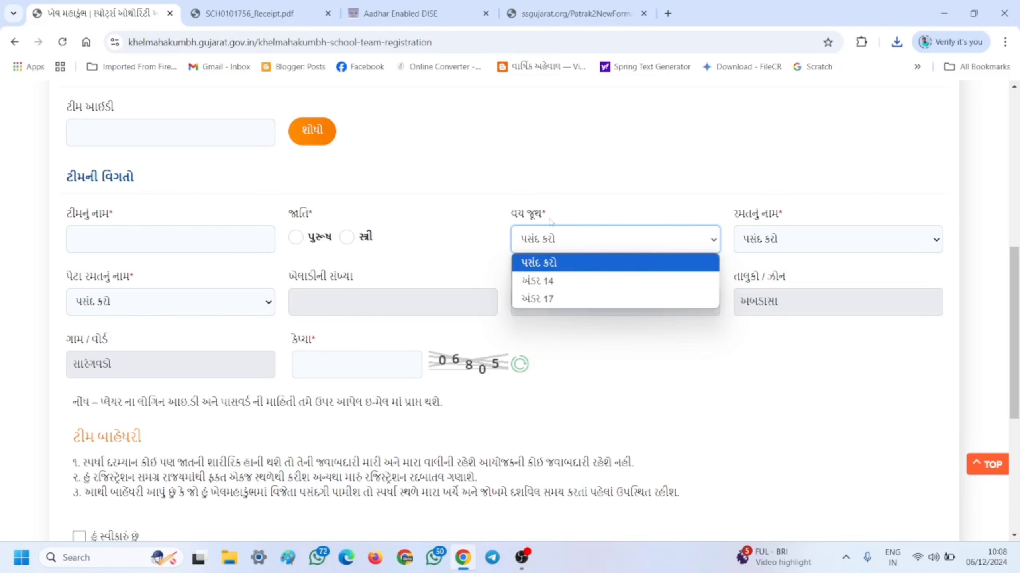
{"action": "left_click", "coordinate": [555, 300]}
{"action": "left_click", "coordinate": [797, 240]}
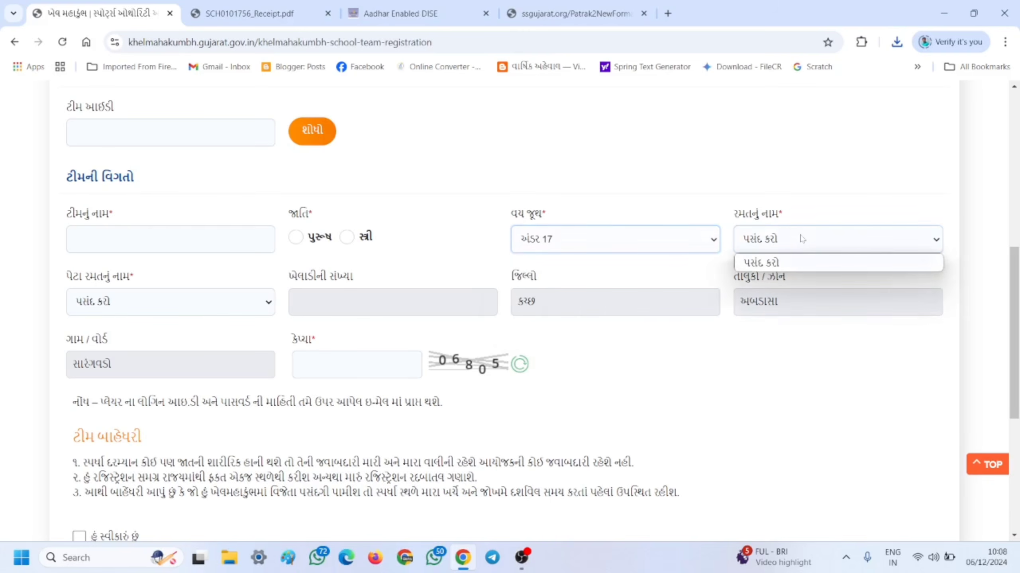
{"action": "left_click", "coordinate": [689, 212]}
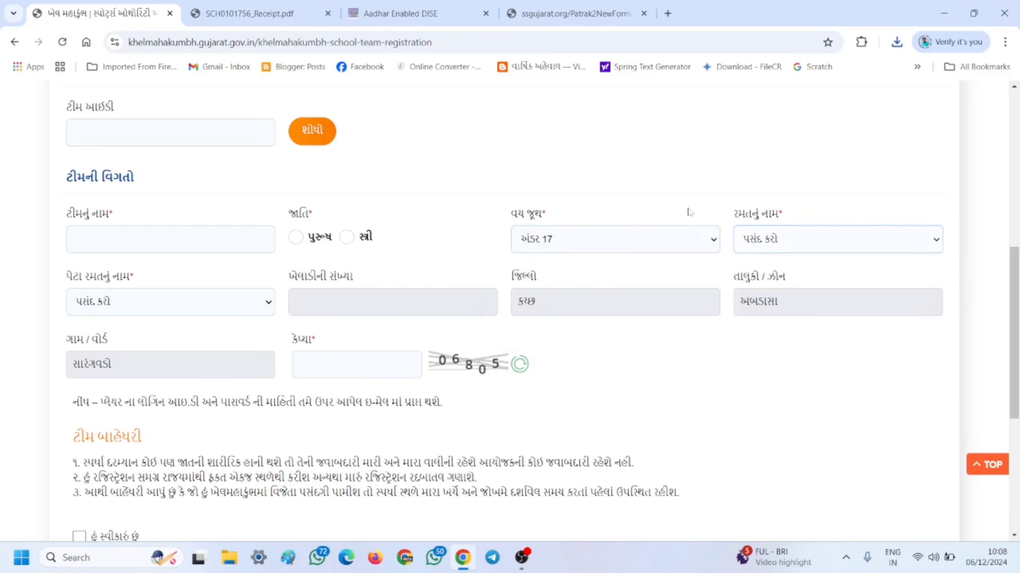
{"action": "left_click", "coordinate": [778, 241]}
{"action": "left_click", "coordinate": [577, 213]}
- Set the team gender to female so sports appear, trying એથ્લેટિક્સ first
{"action": "left_click", "coordinate": [347, 238]}
{"action": "left_click", "coordinate": [799, 239]}
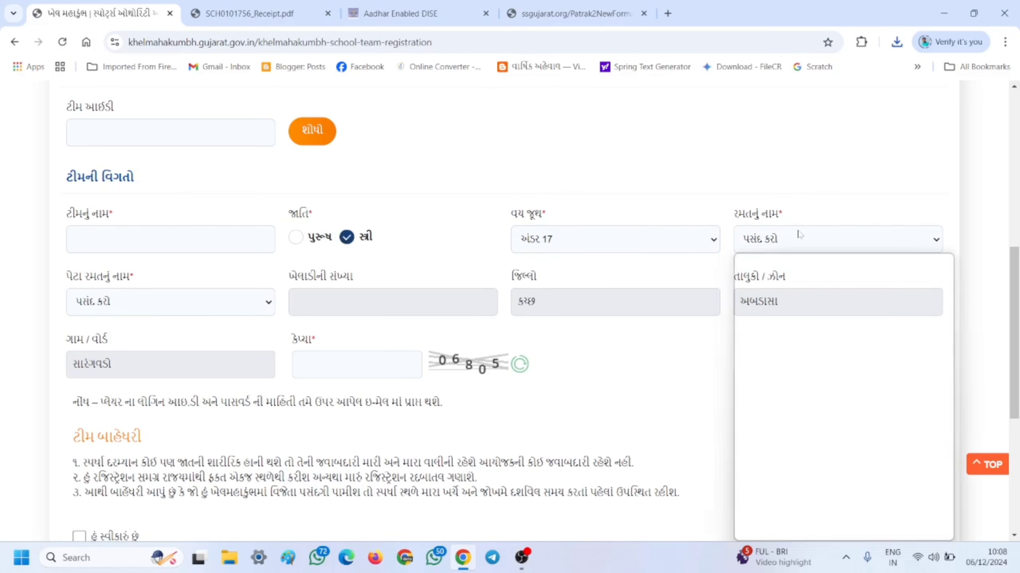
{"action": "left_click", "coordinate": [610, 175]}
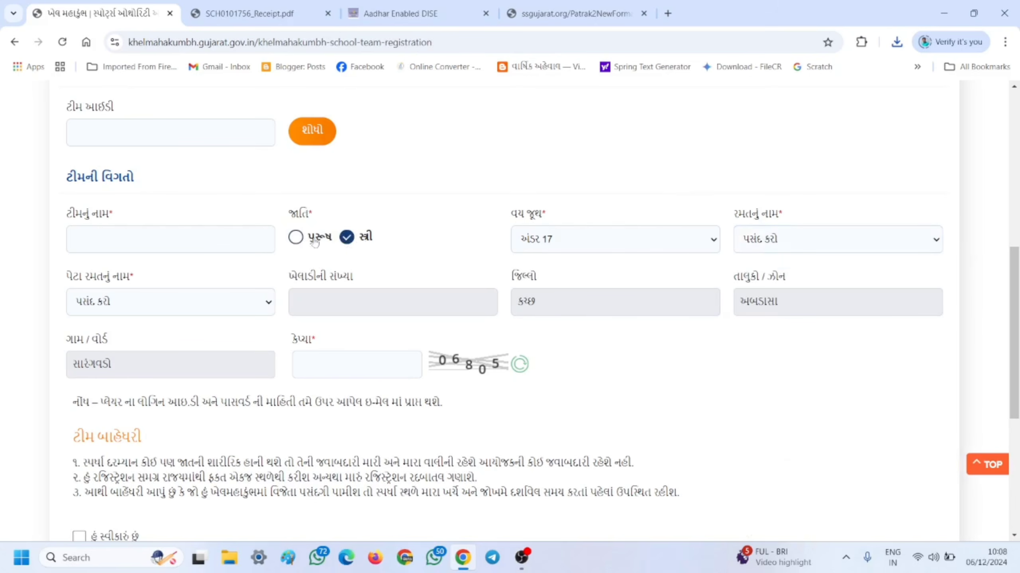
{"action": "left_click", "coordinate": [843, 248]}
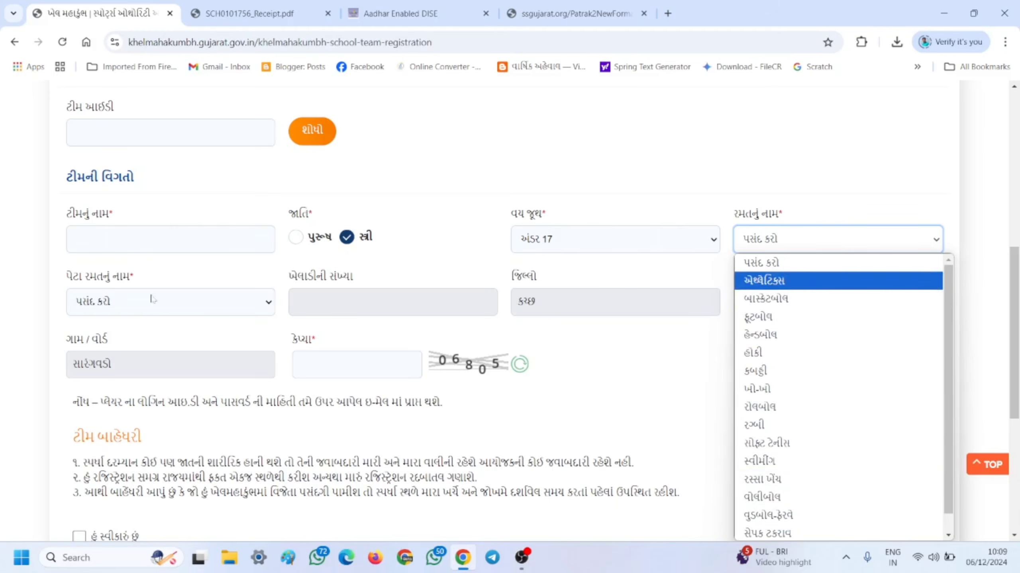
{"action": "left_click", "coordinate": [139, 307]}
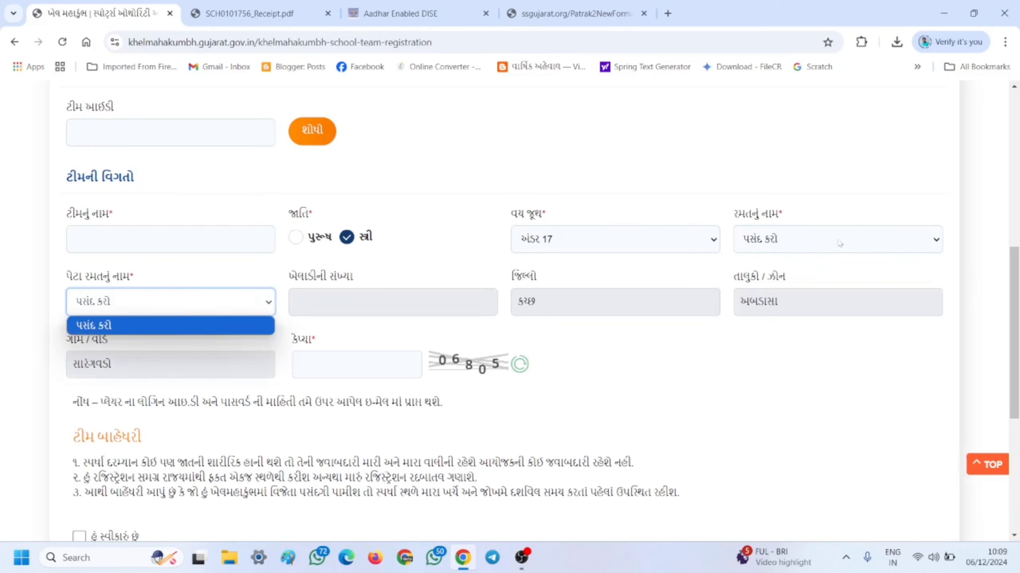
{"action": "left_click", "coordinate": [824, 240]}
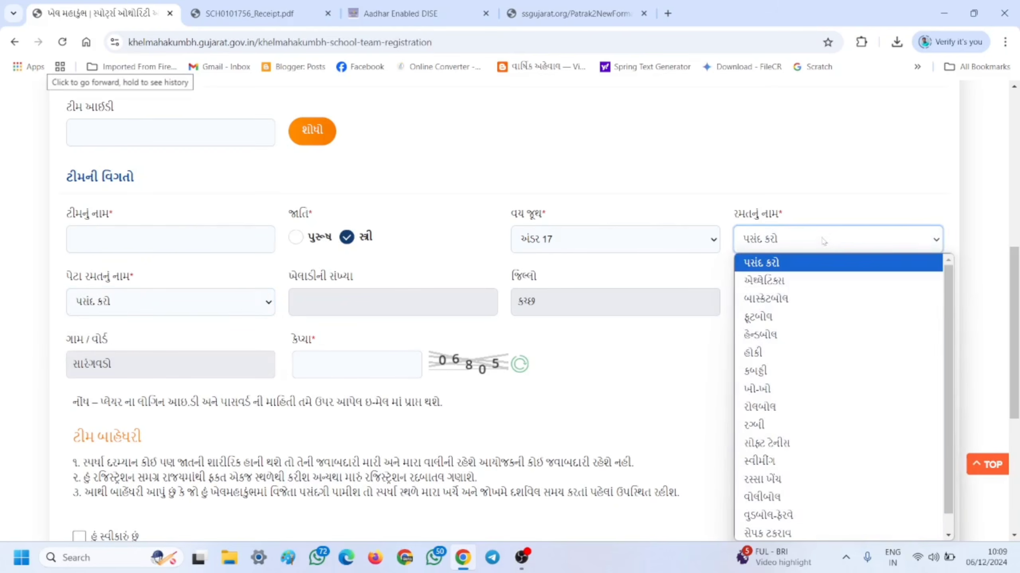
{"action": "left_click", "coordinate": [767, 281]}
{"action": "left_click", "coordinate": [150, 305]}
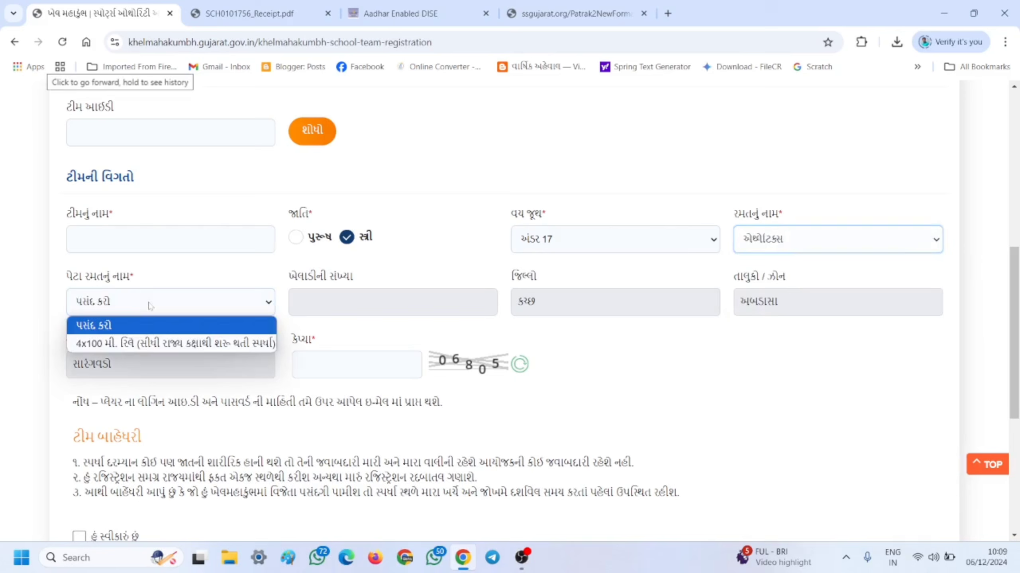
- Switch the sport to કબડ્ડી and pick the Kabaddi (55 kg) sub-event
{"action": "left_click", "coordinate": [792, 239]}
{"action": "left_click", "coordinate": [773, 376]}
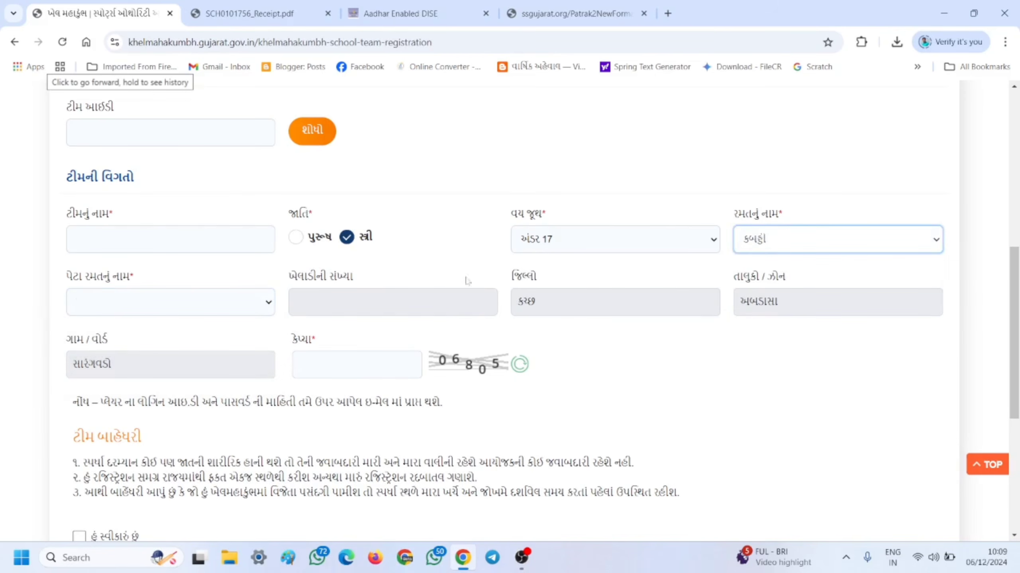
{"action": "left_click", "coordinate": [145, 302]}
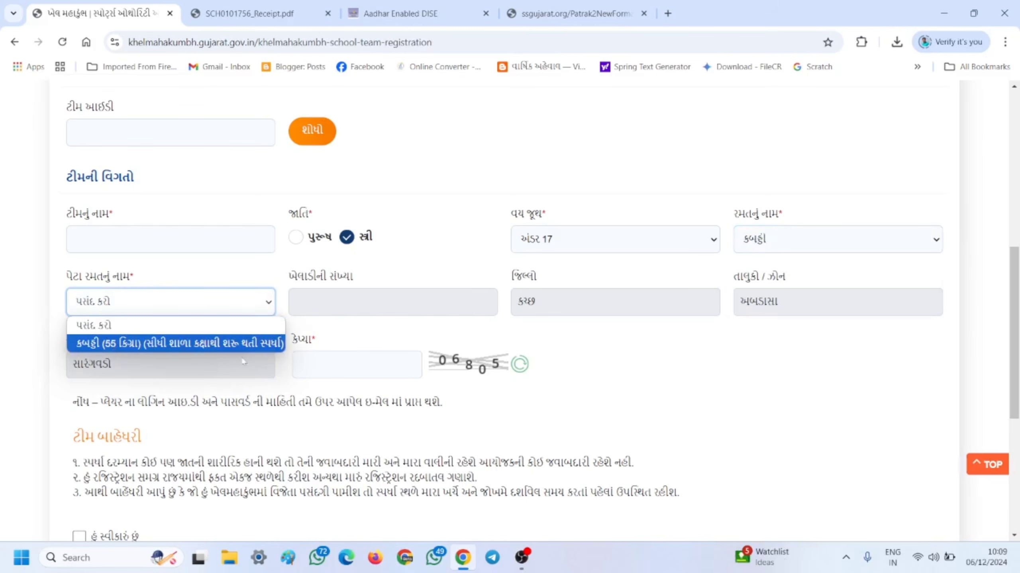
{"action": "left_click", "coordinate": [426, 279]}
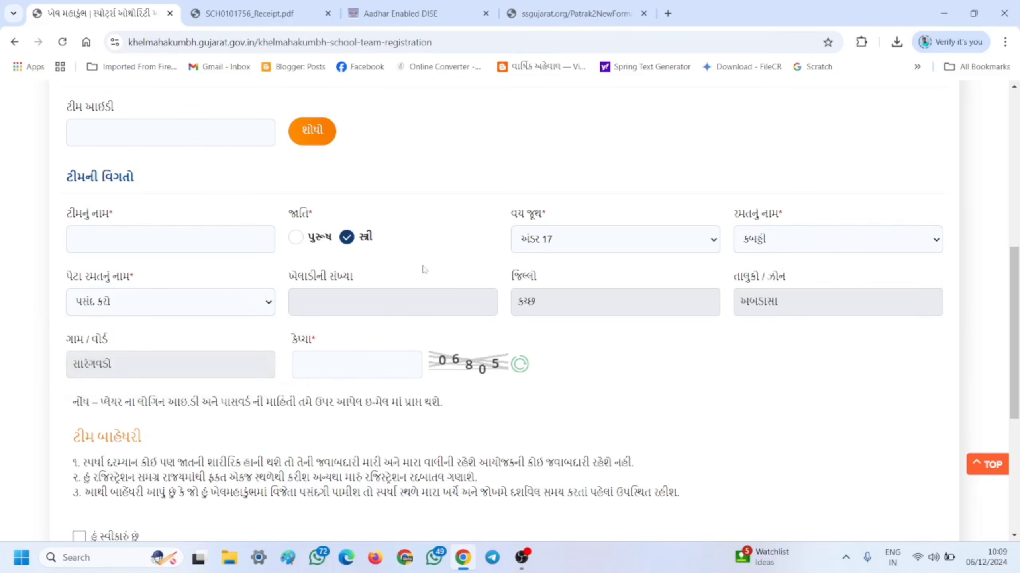
{"action": "left_click", "coordinate": [237, 305]}
{"action": "left_click", "coordinate": [172, 366]}
{"action": "left_click", "coordinate": [235, 304]}
{"action": "left_click", "coordinate": [171, 343]}
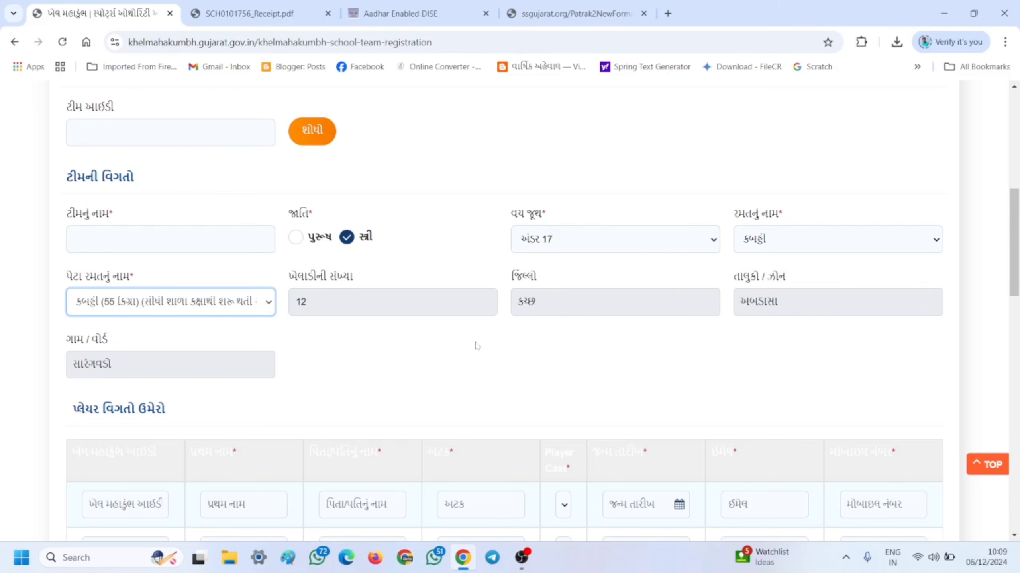
{"action": "scroll", "coordinate": [476, 346], "scroll_direction": "down", "scroll_amount": 4}
{"action": "scroll", "coordinate": [476, 346], "scroll_direction": "down", "scroll_amount": 2}
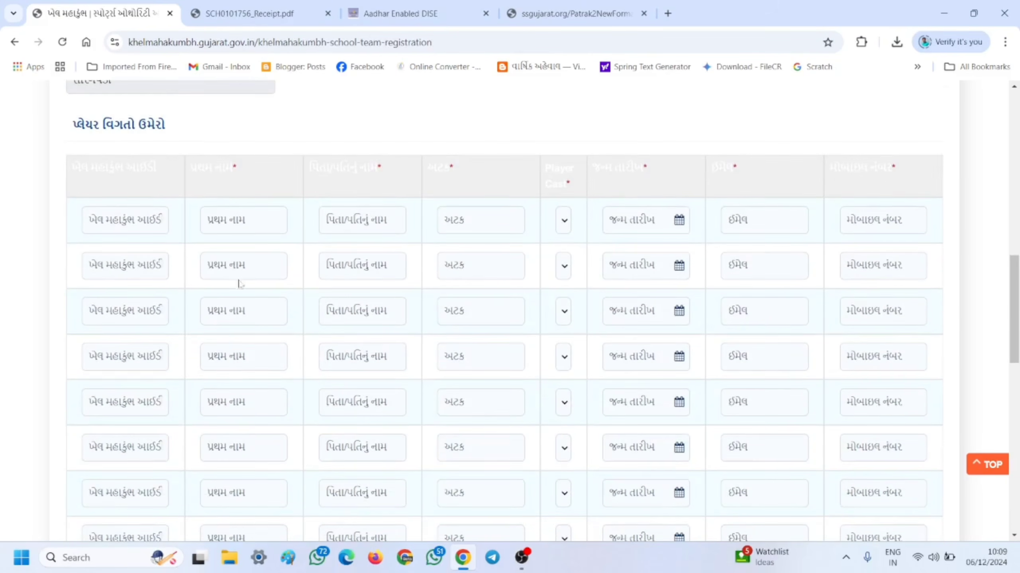
{"action": "scroll", "coordinate": [116, 279], "scroll_direction": "down", "scroll_amount": 4}
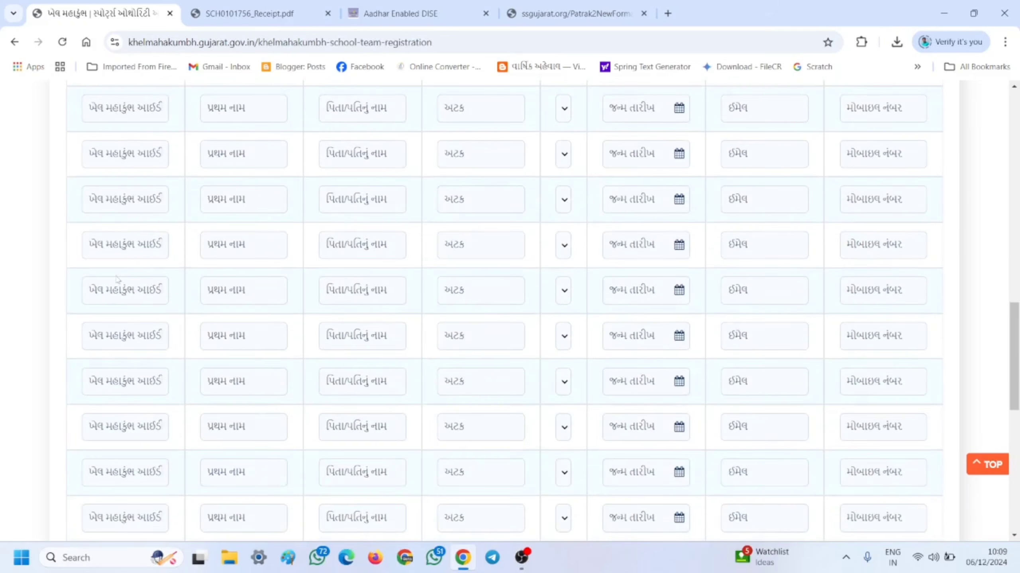
{"action": "scroll", "coordinate": [117, 279], "scroll_direction": "down", "scroll_amount": 3}
{"action": "scroll", "coordinate": [121, 269], "scroll_direction": "up", "scroll_amount": 8}
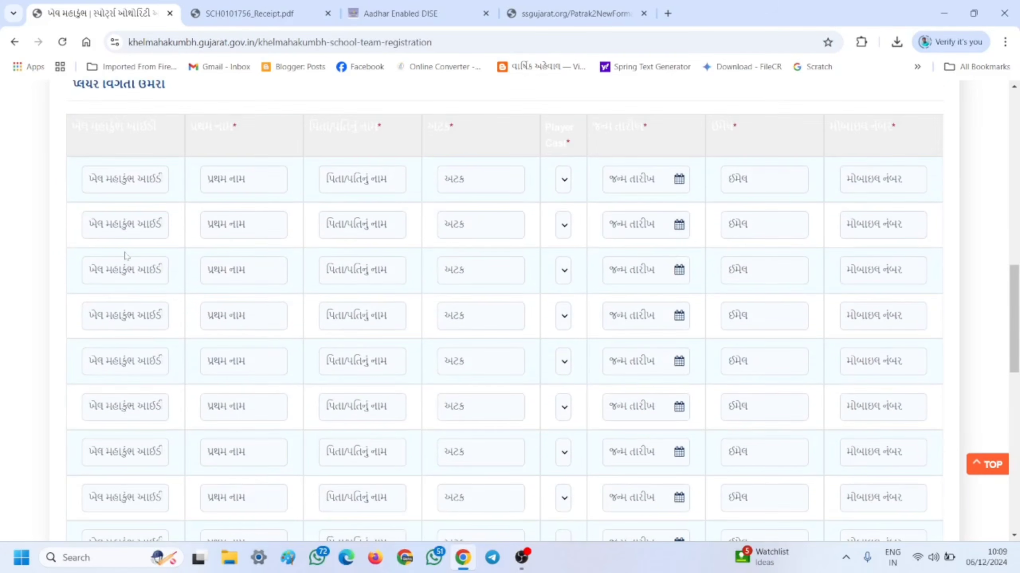
{"action": "scroll", "coordinate": [123, 233], "scroll_direction": "up", "scroll_amount": 1}
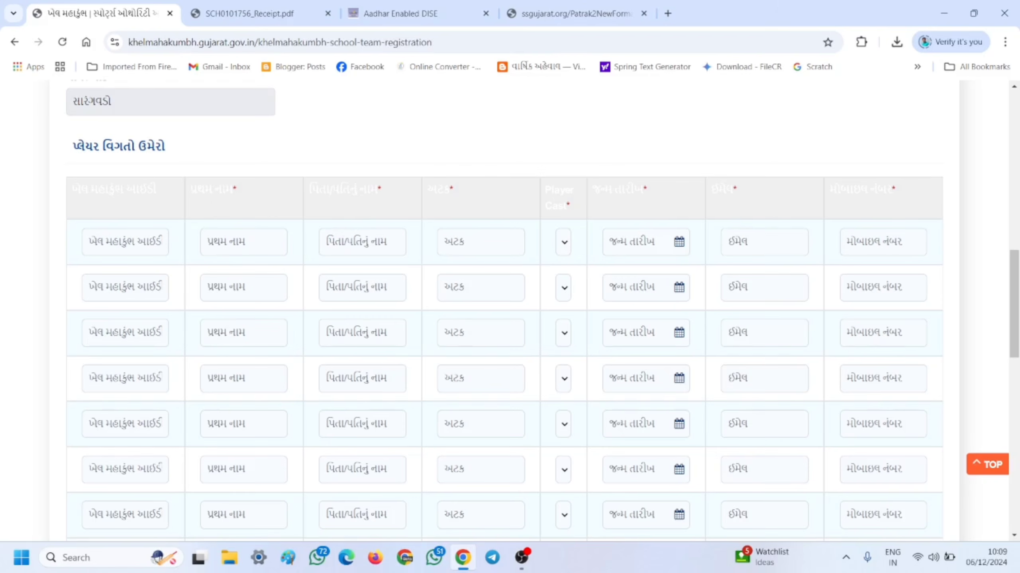
{"action": "left_click", "coordinate": [564, 242]}
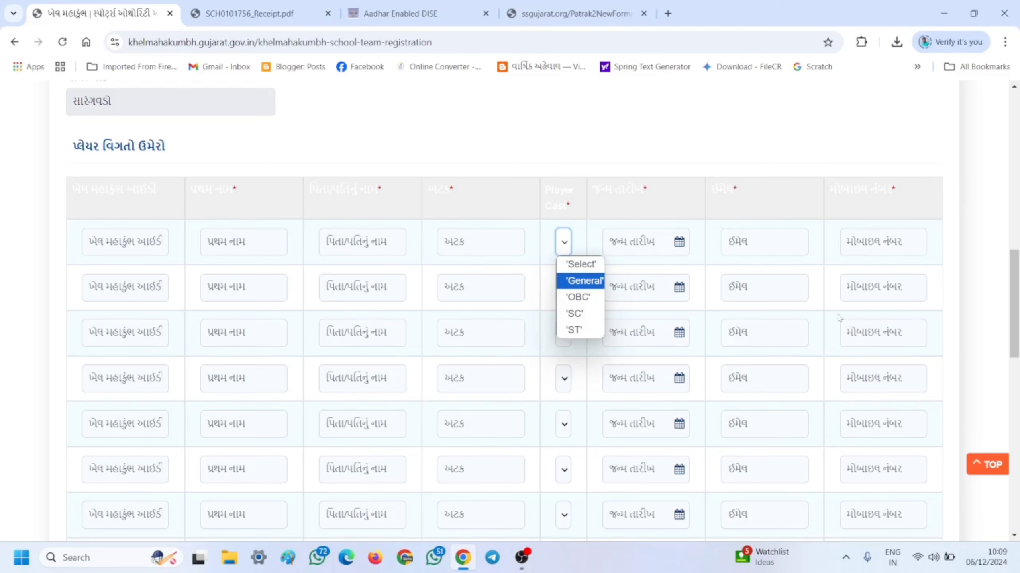
{"action": "scroll", "coordinate": [924, 338], "scroll_direction": "down", "scroll_amount": 15}
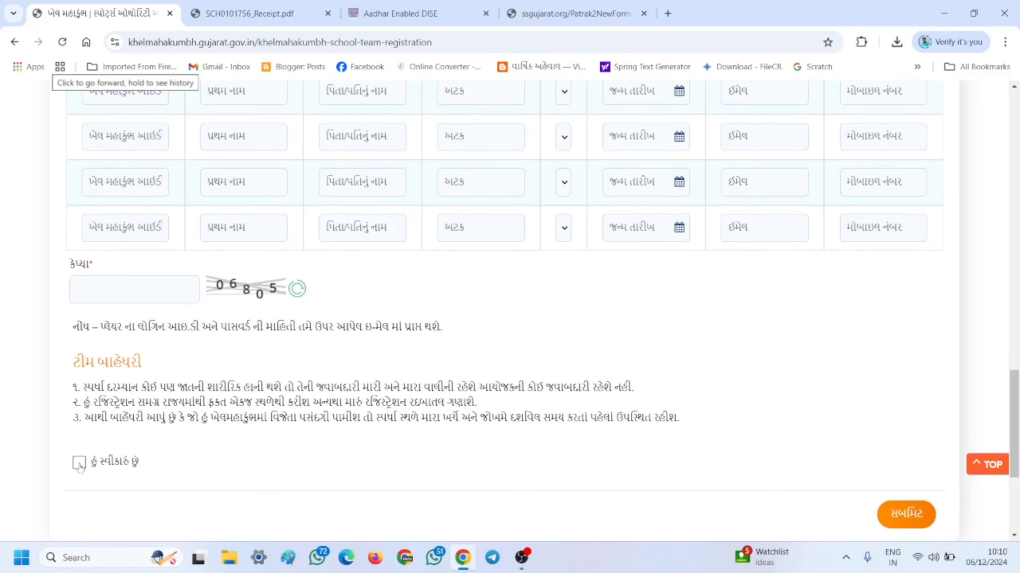
{"action": "scroll", "coordinate": [682, 315], "scroll_direction": "up", "scroll_amount": 15}
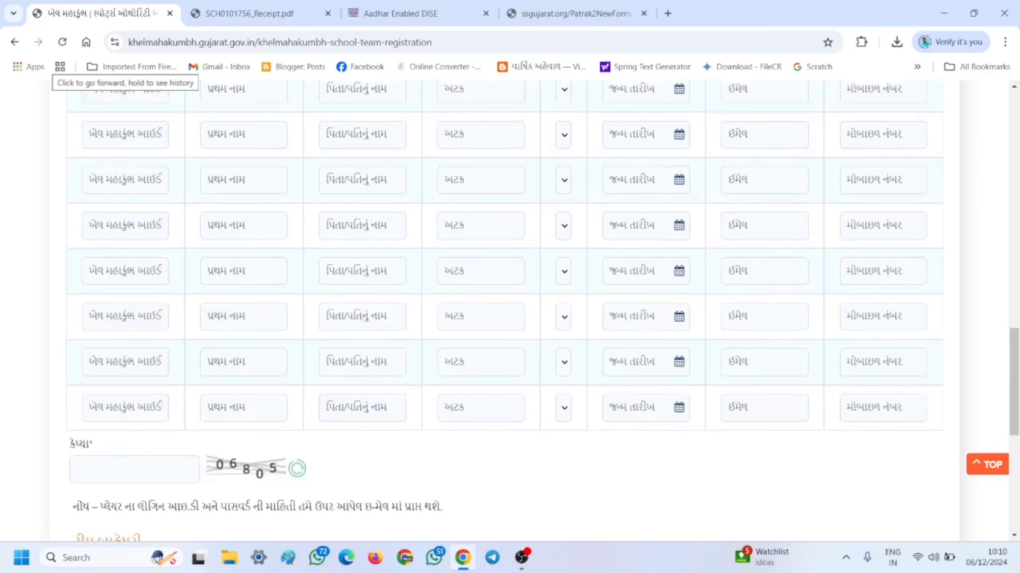
{"action": "scroll", "coordinate": [674, 301], "scroll_direction": "up", "scroll_amount": 10}
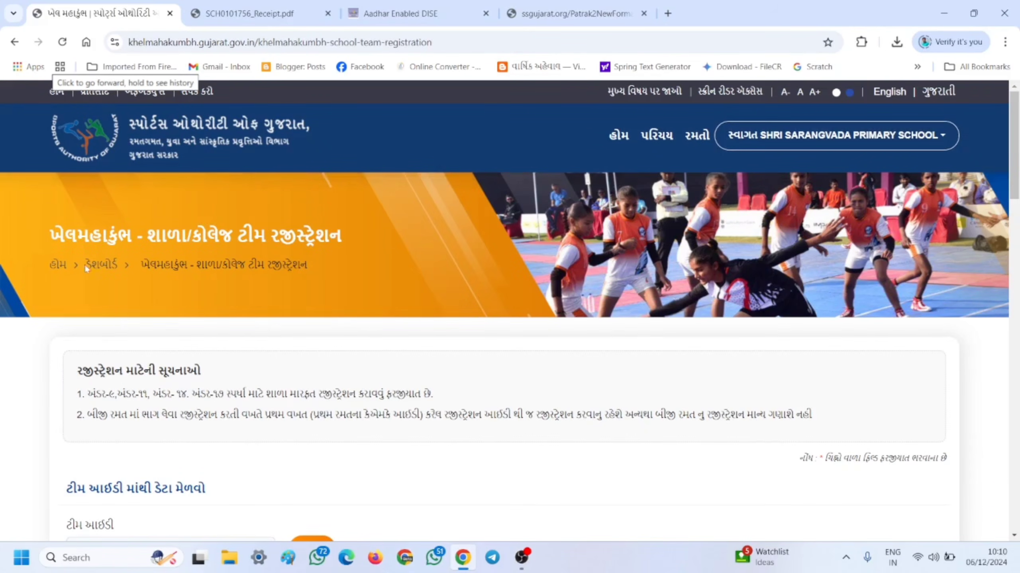
- Go back to the dashboard and open the વ્યક્તિગત યાદી list showing the one registered player
{"action": "left_click", "coordinate": [109, 265]}
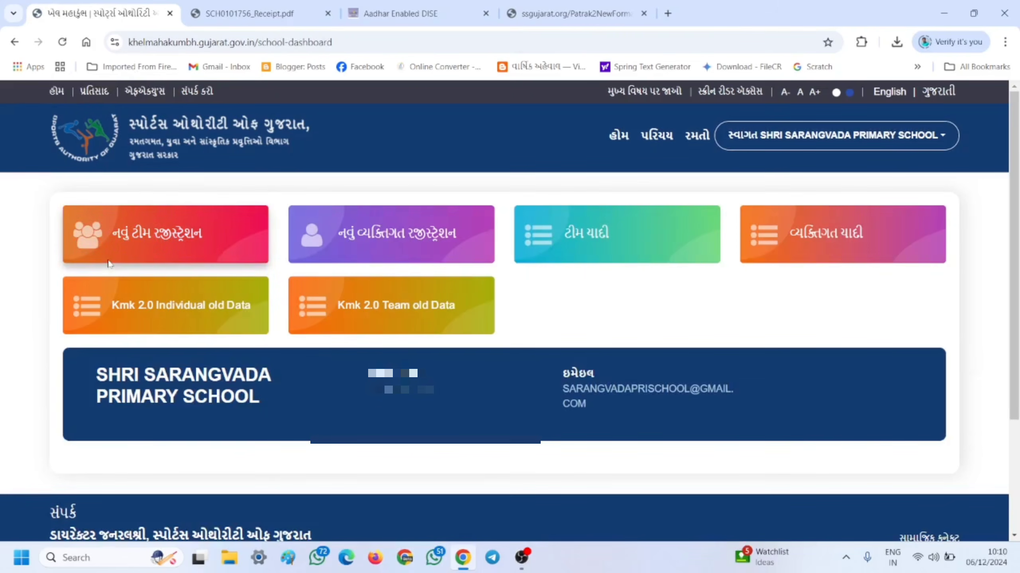
{"action": "left_click", "coordinate": [822, 237]}
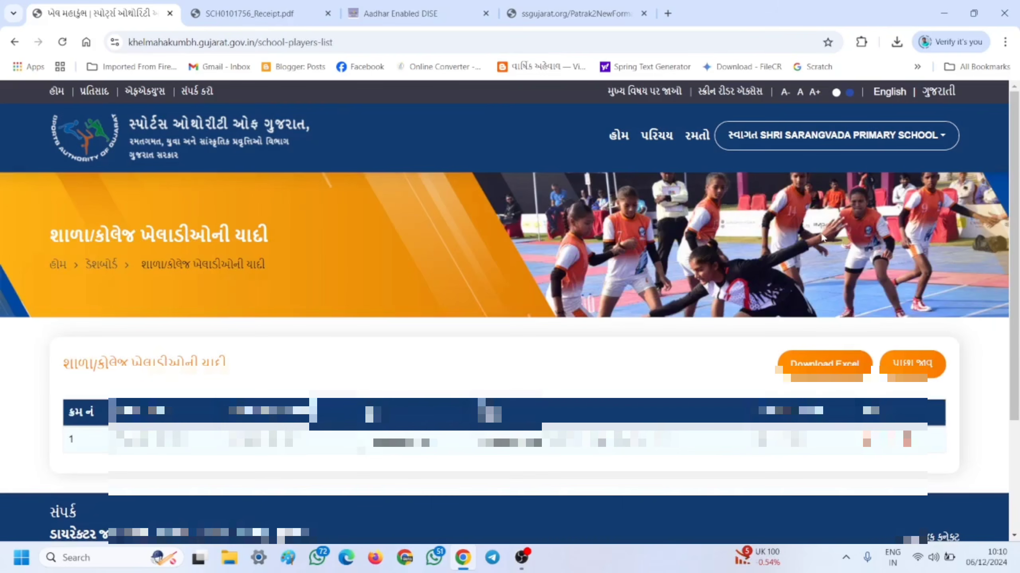
{"action": "scroll", "coordinate": [822, 237], "scroll_direction": "down", "scroll_amount": 2}
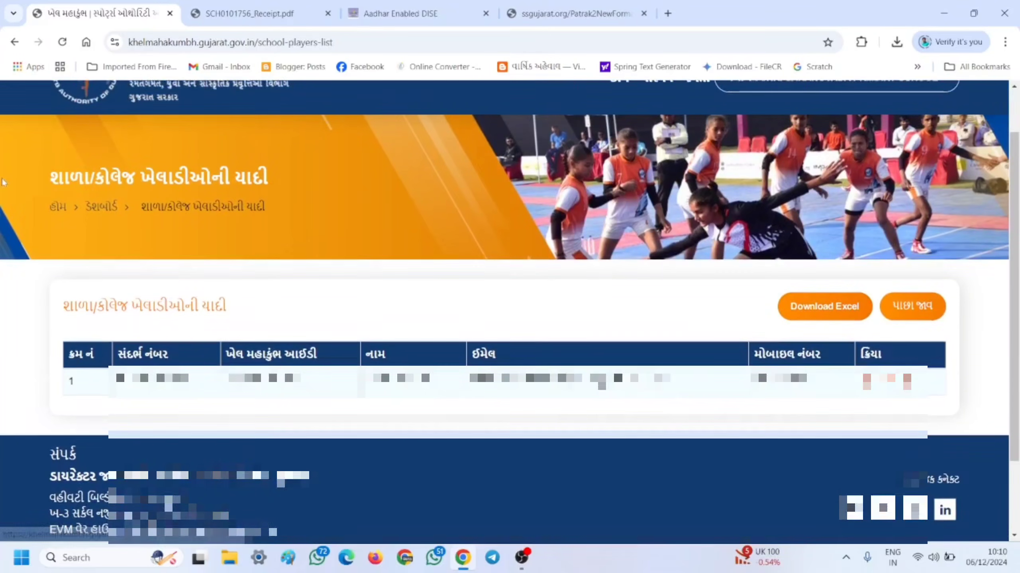
{"action": "left_click", "coordinate": [103, 212]}
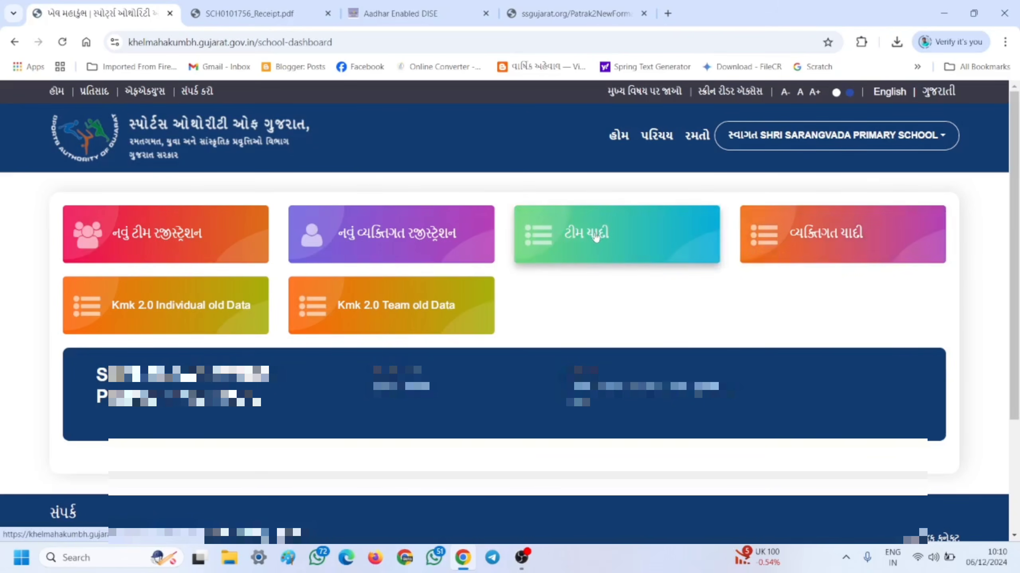
{"action": "left_click", "coordinate": [815, 237]}
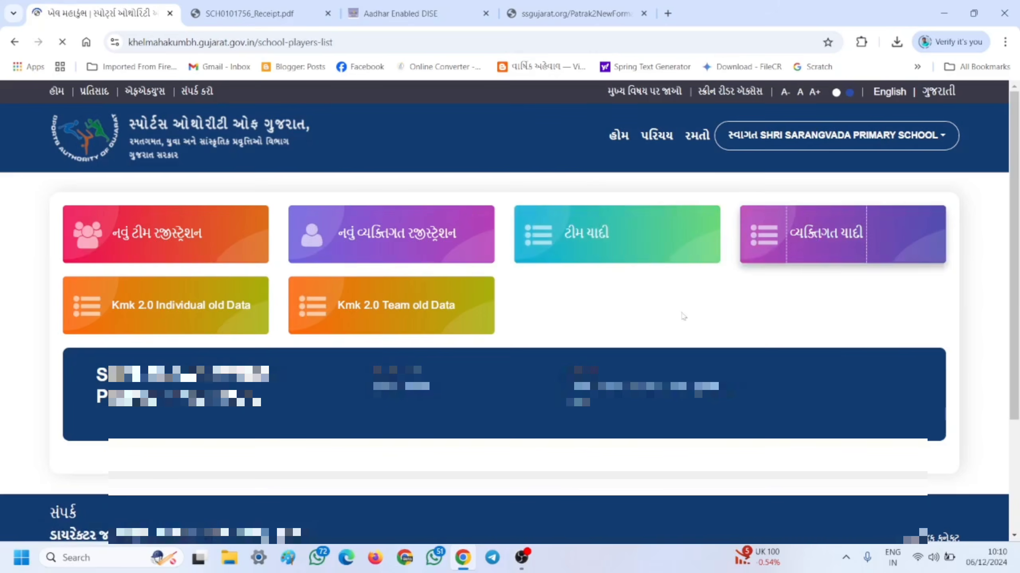
{"action": "scroll", "coordinate": [884, 280], "scroll_direction": "down", "scroll_amount": 3}
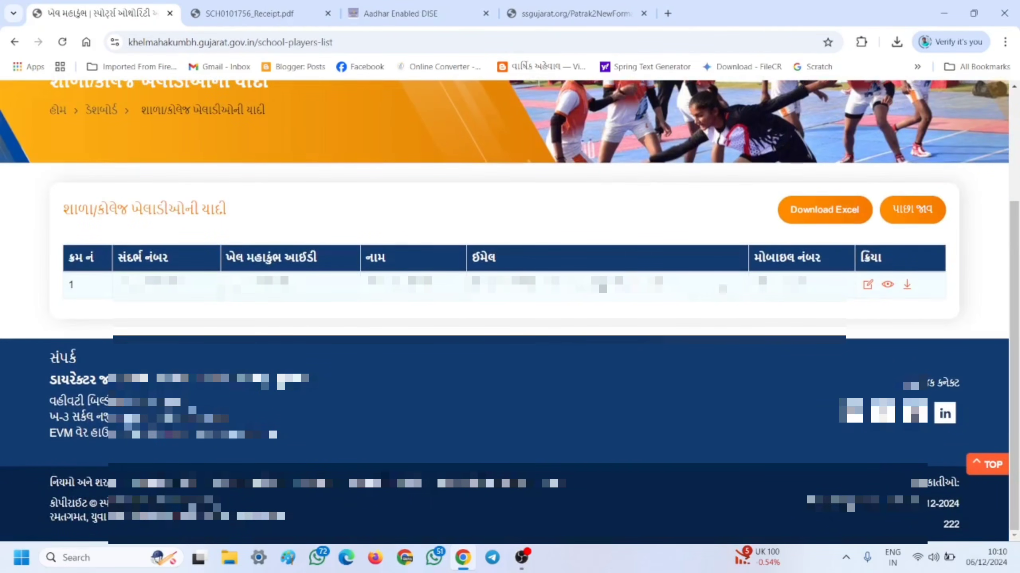
{"action": "scroll", "coordinate": [887, 281], "scroll_direction": "up", "scroll_amount": 1}
{"action": "scroll", "coordinate": [889, 282], "scroll_direction": "up", "scroll_amount": 3}
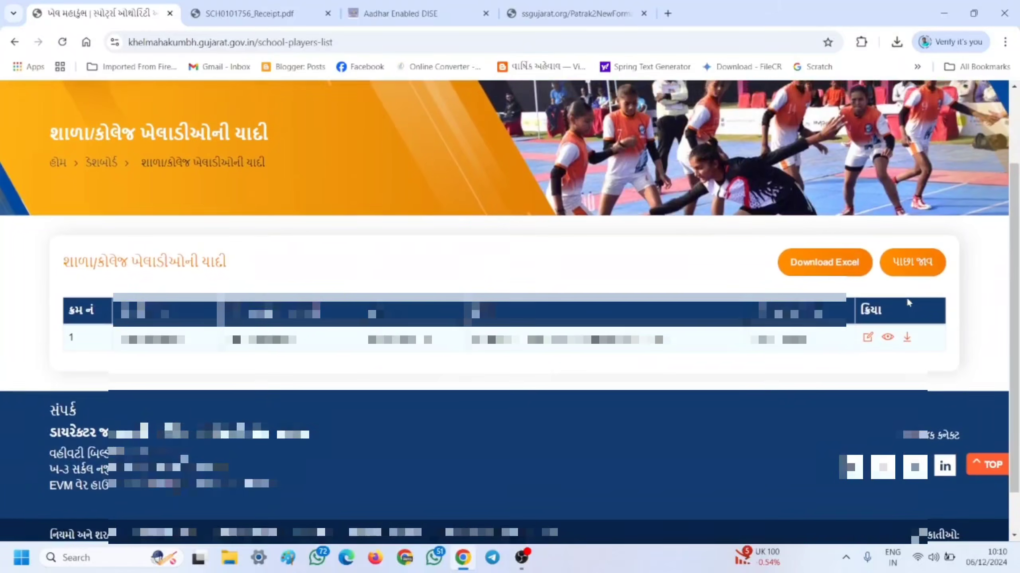